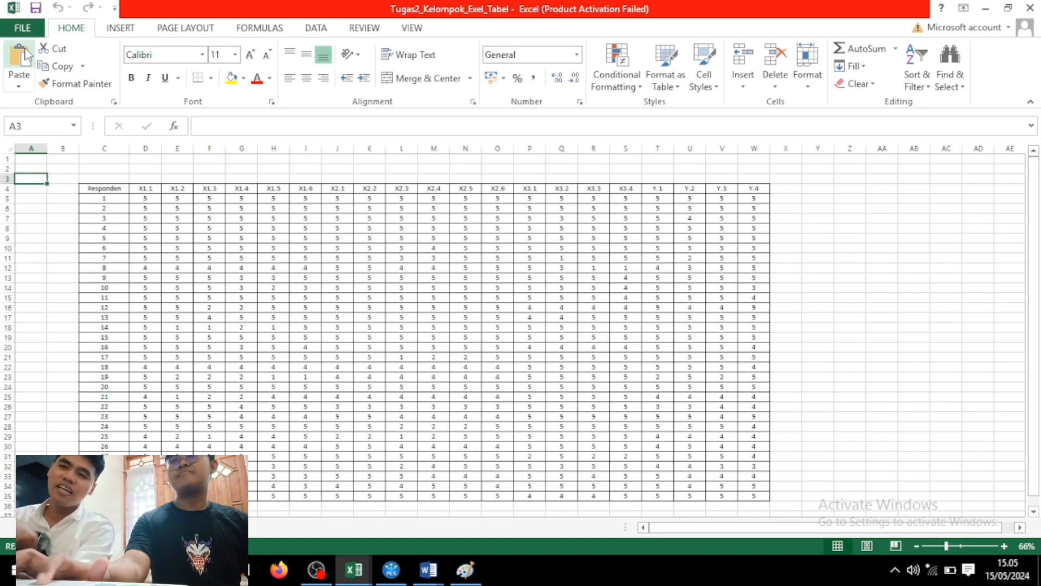
Save the respondent workbook on drive D: as CSV (Comma delimited), then return to SmartPLS.
click(24, 30)
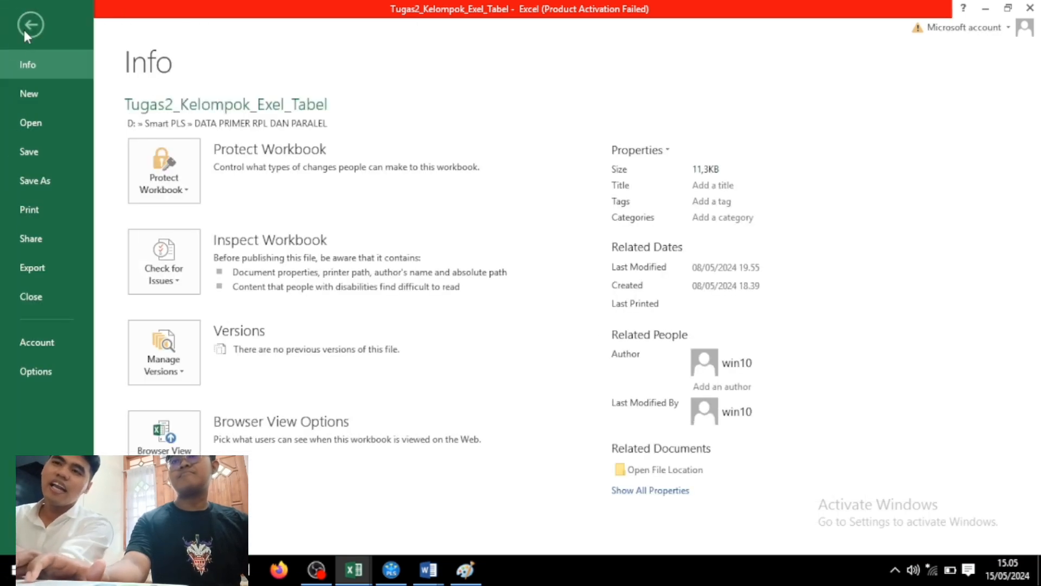
click(32, 176)
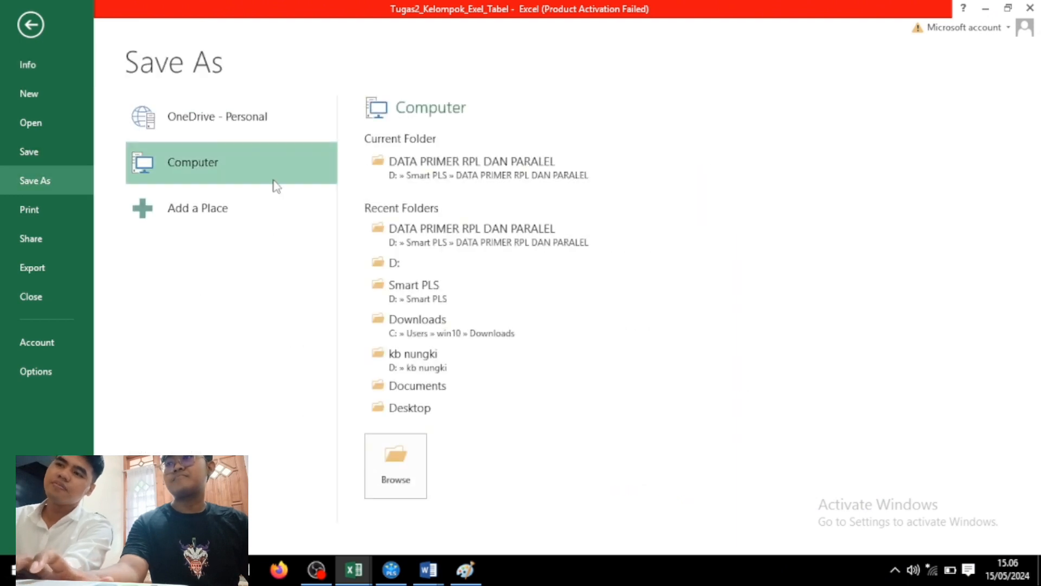
click(411, 262)
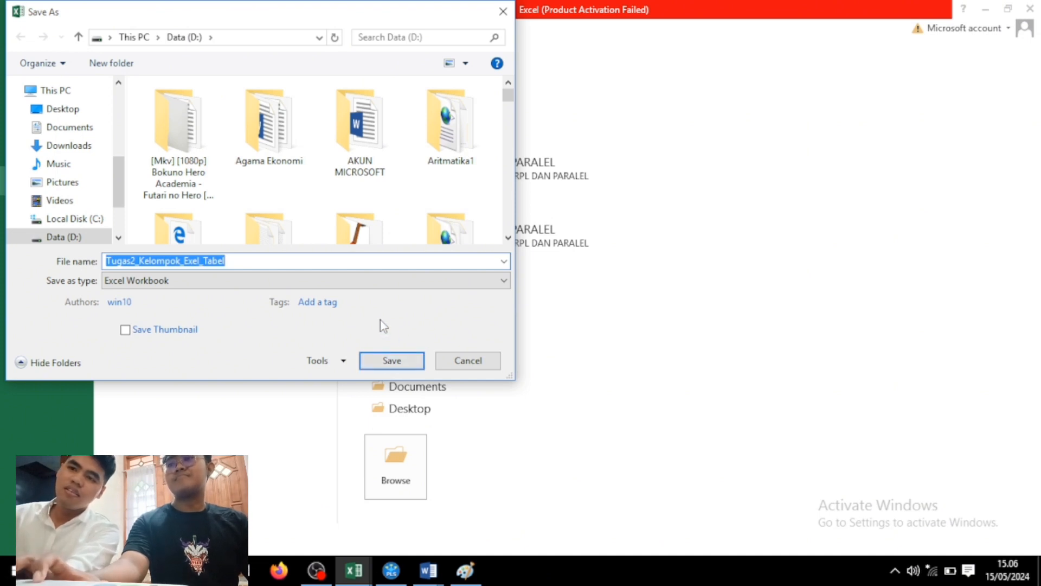
click(340, 282)
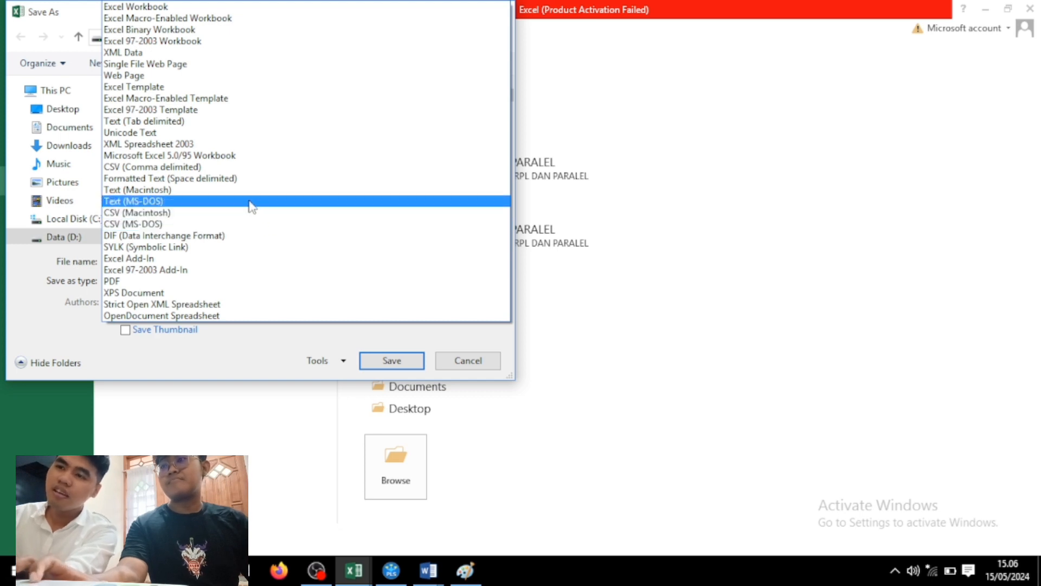
click(217, 167)
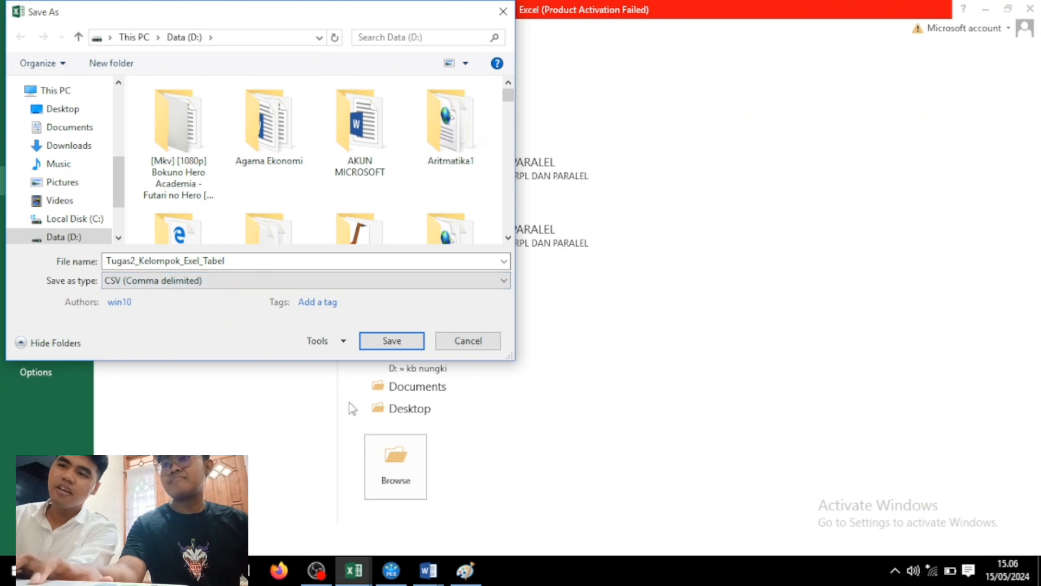
click(375, 346)
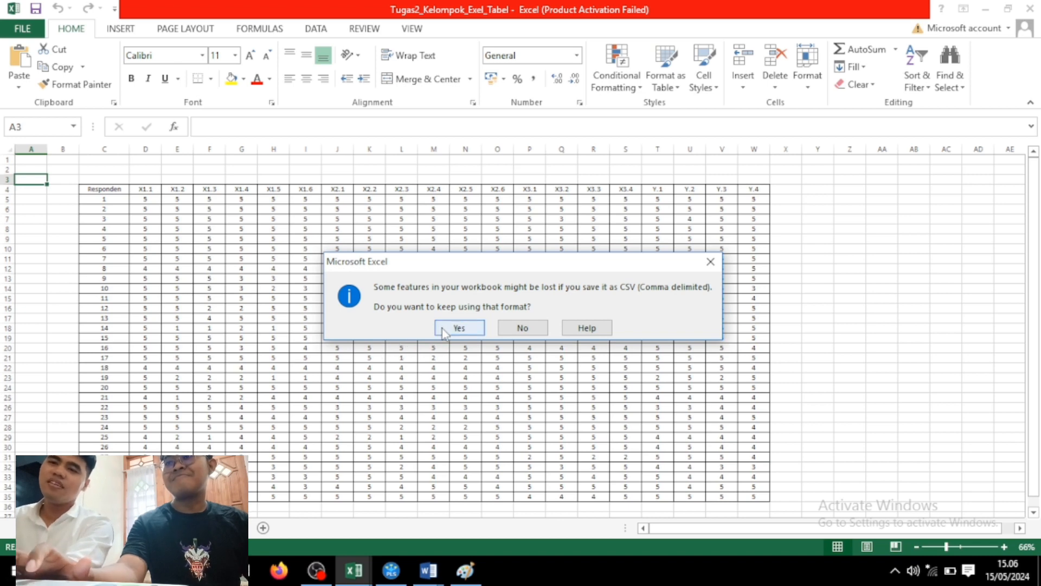
click(471, 329)
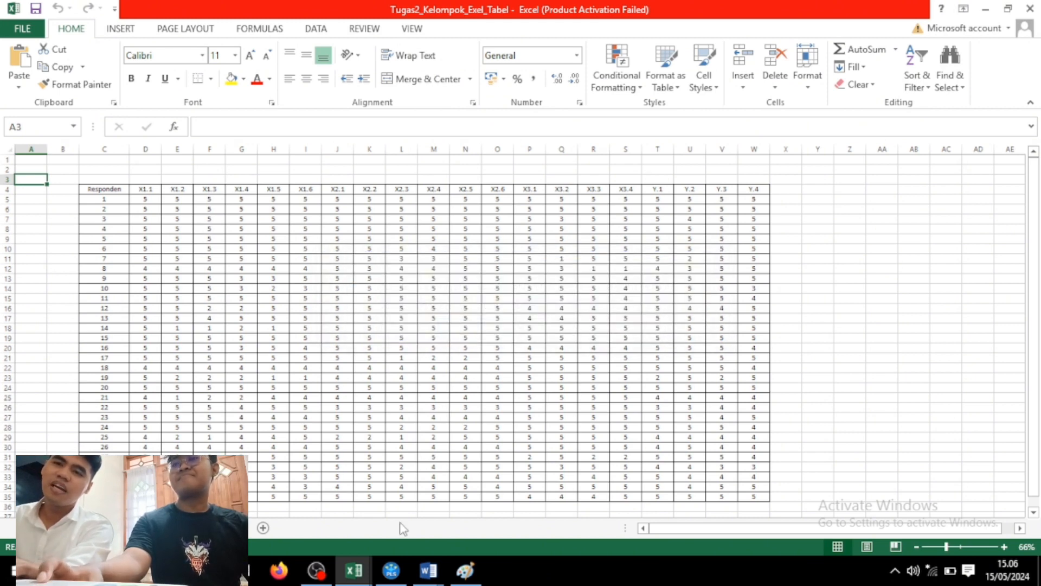
click(391, 570)
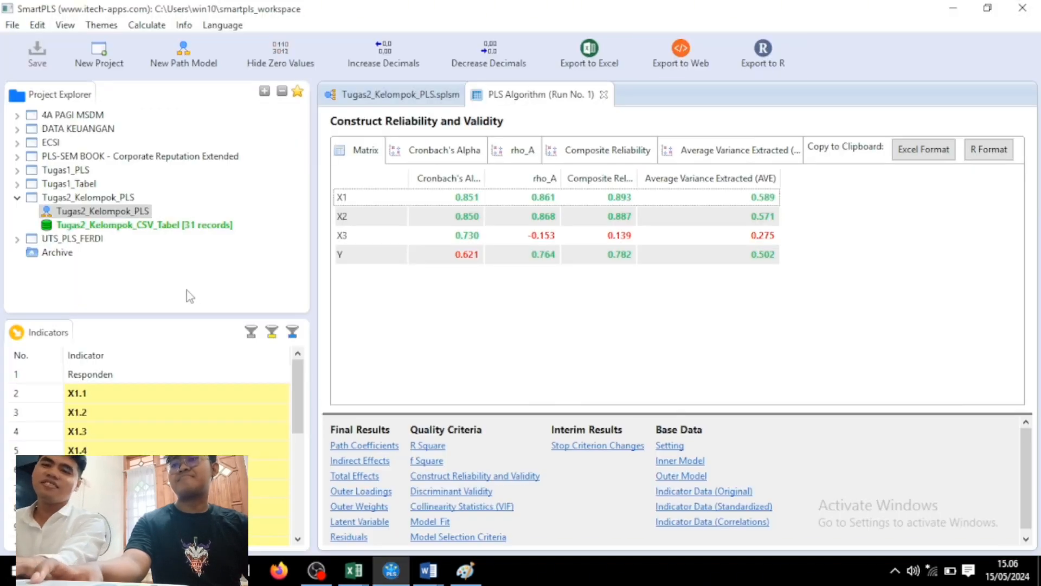
Create a new project called 'skripsi' with an empty path model and begin its data import.
click(128, 225)
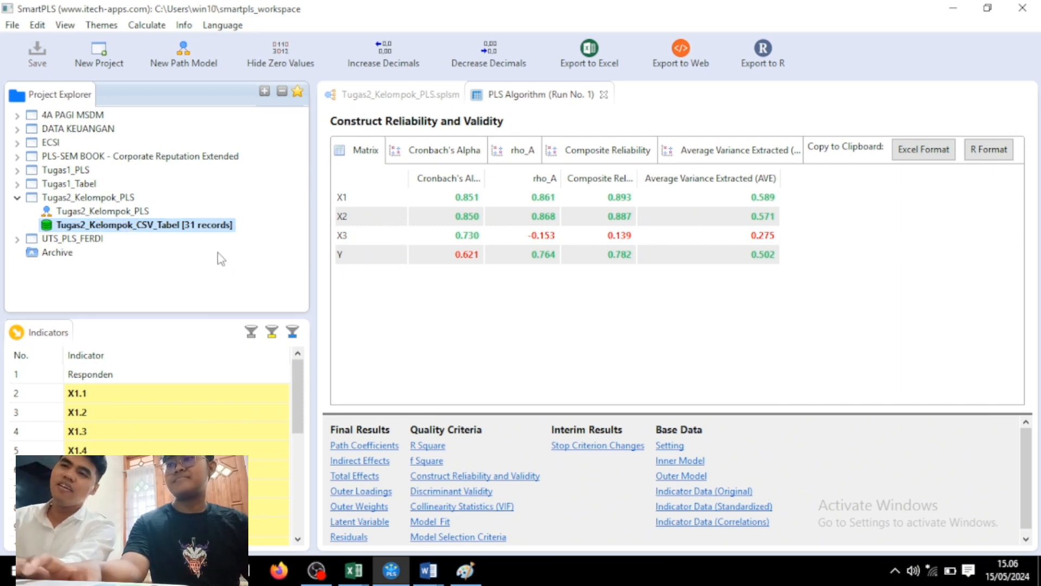
click(99, 57)
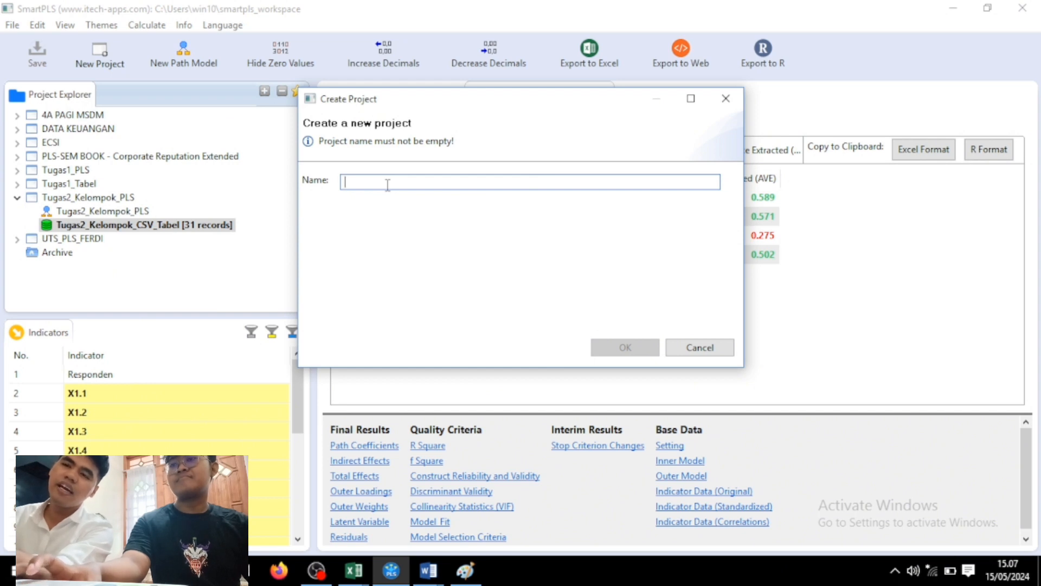
text(skripsi)
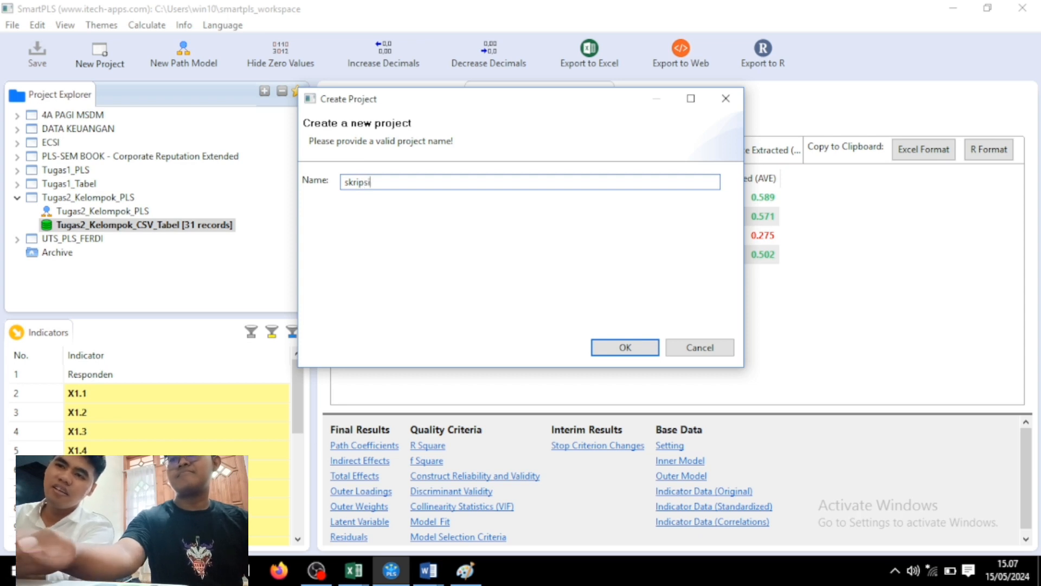
key(Return)
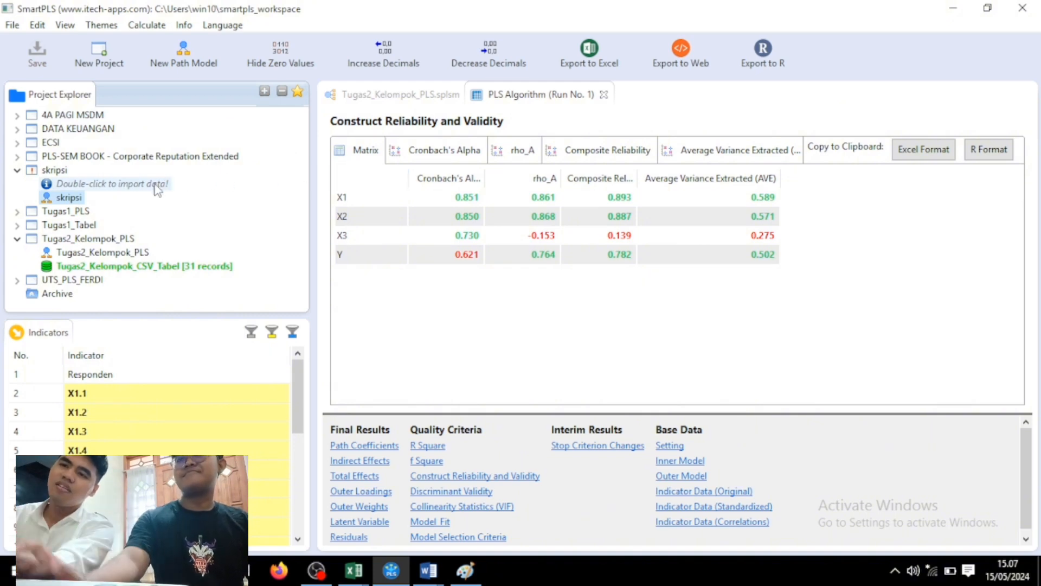
double_click(87, 184)
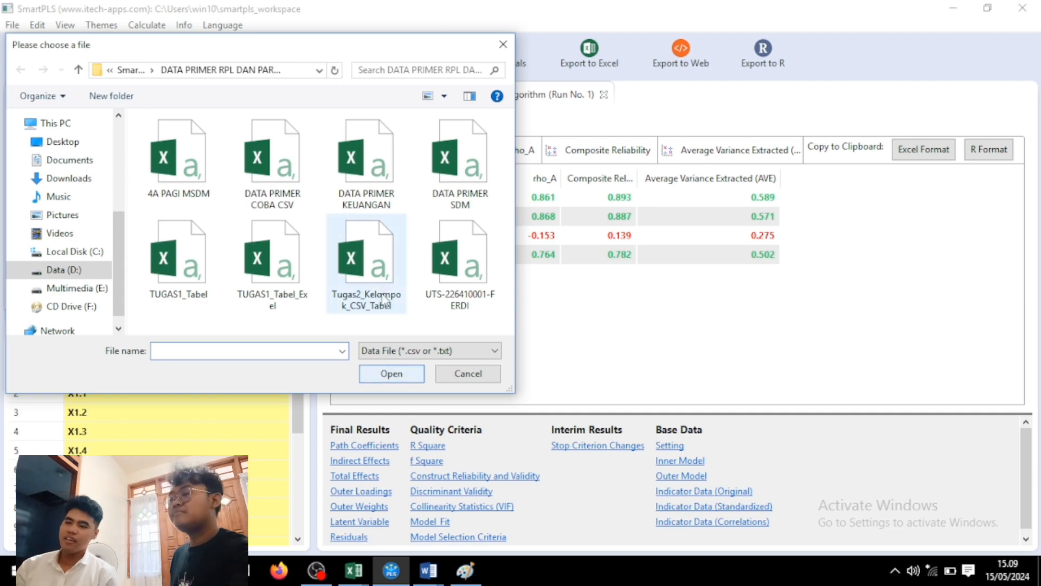
Import Tugas2_Kelompok_CSV_Tabel (31 records) and open the skripsi path model for editing.
click(377, 287)
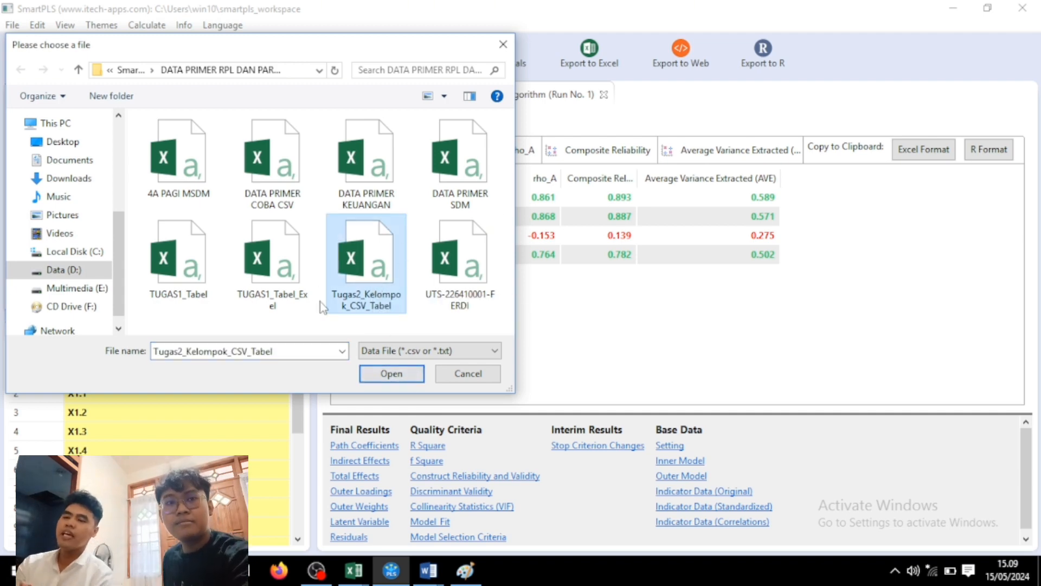
click(386, 372)
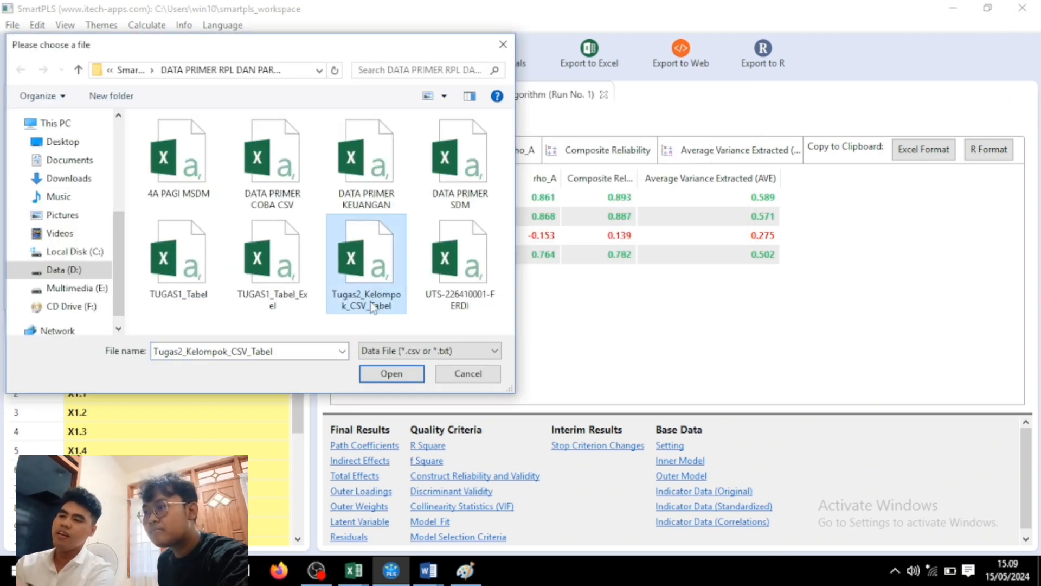
click(386, 373)
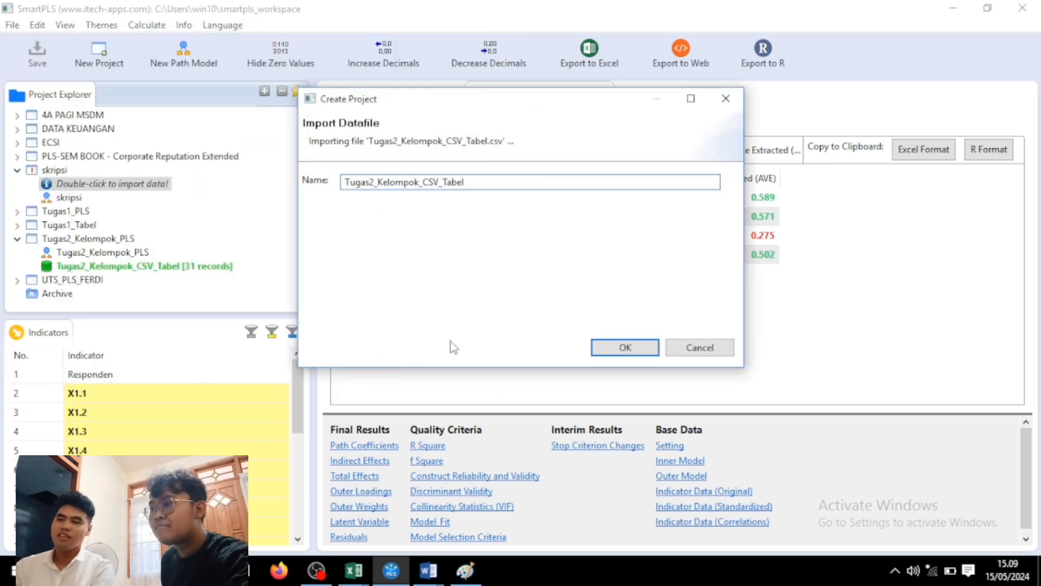
click(598, 347)
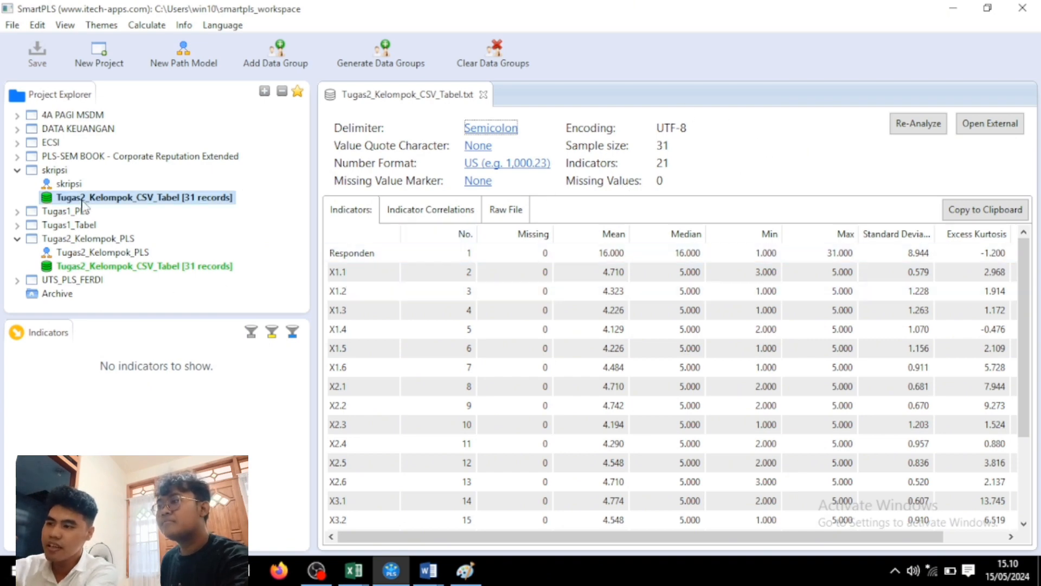
click(70, 186)
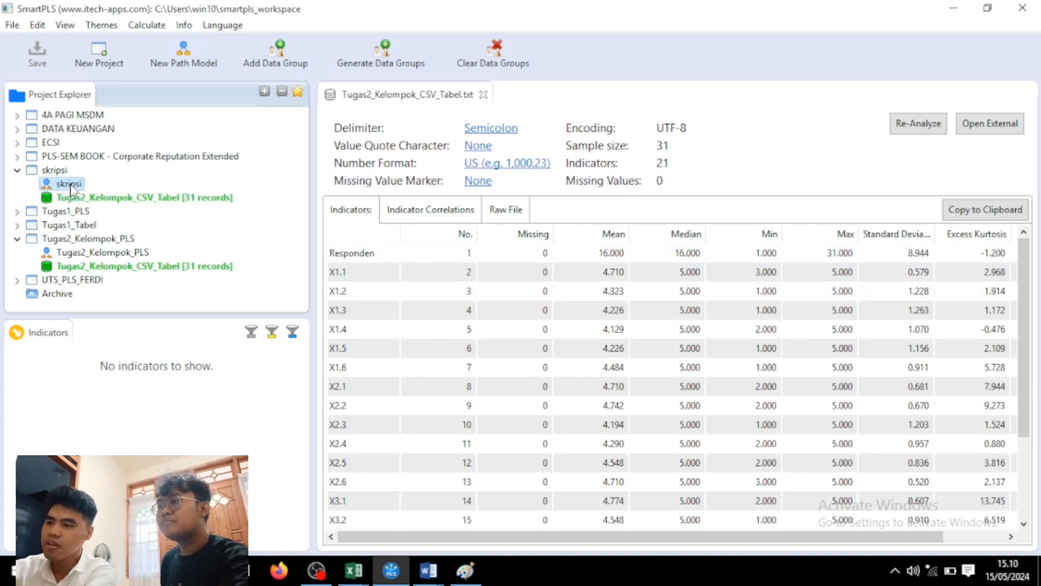
double_click(70, 185)
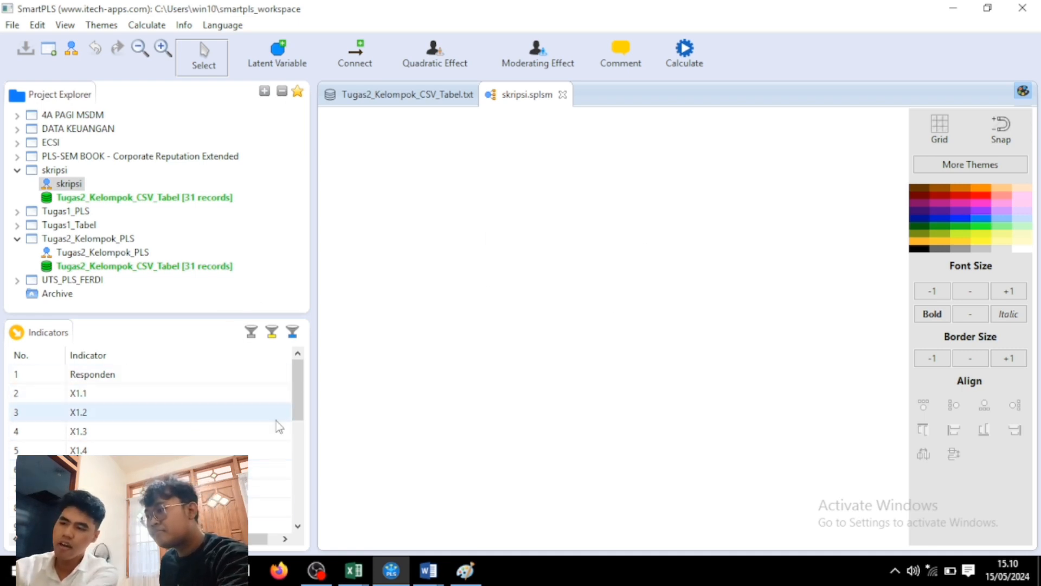
Create constructs on the canvas from indicators X1.1–X1.6 and X2.1–X2.6.
mouse_move(300, 382)
mouse_down()
mouse_move(288, 481)
mouse_move(301, 374)
mouse_up()
click(246, 395)
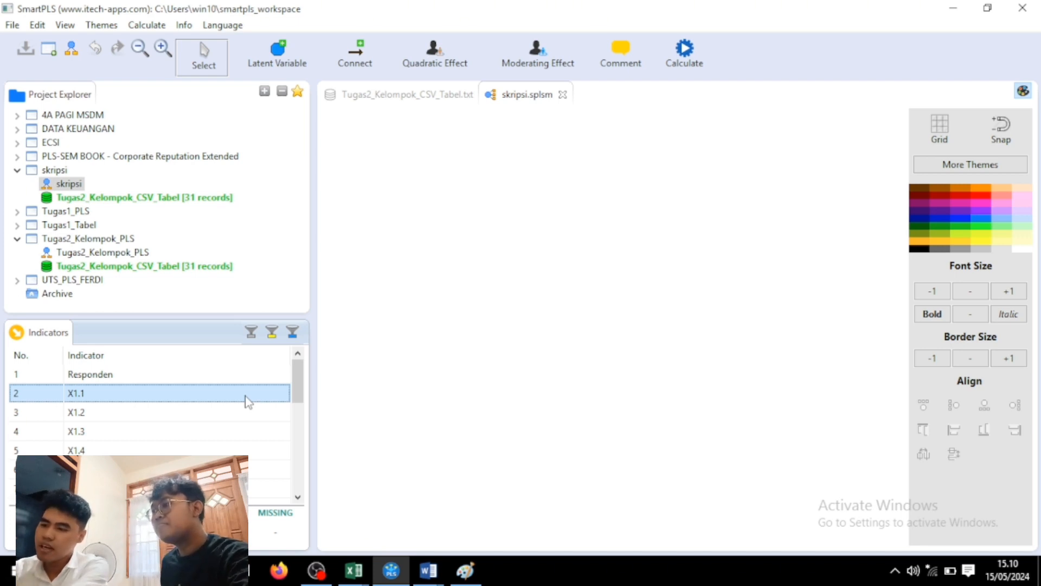
key(shift+Down)
key(shift+Down)
key(shift+Down)
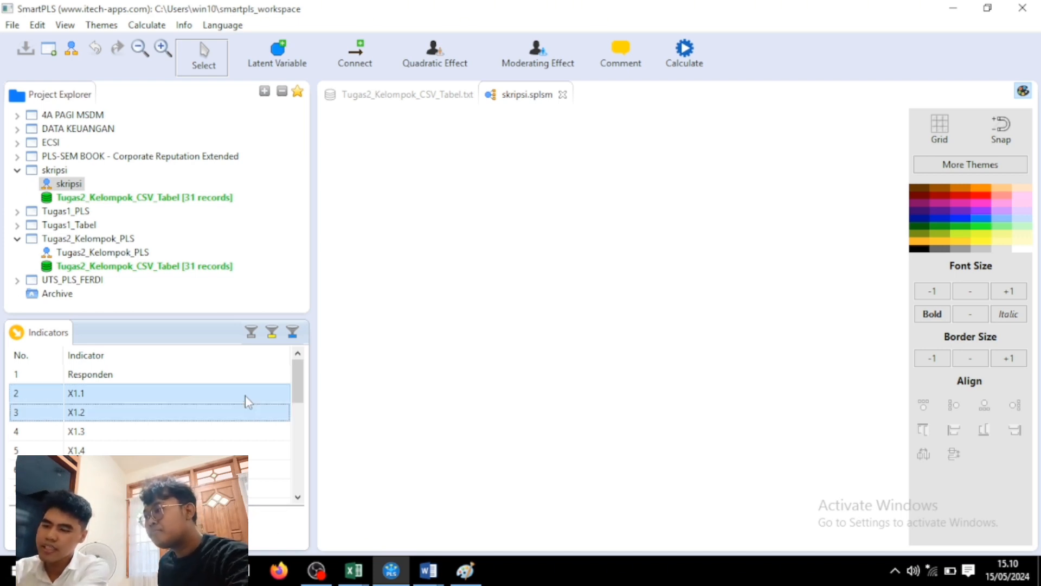
key(shift+Down)
key(shift+Down)
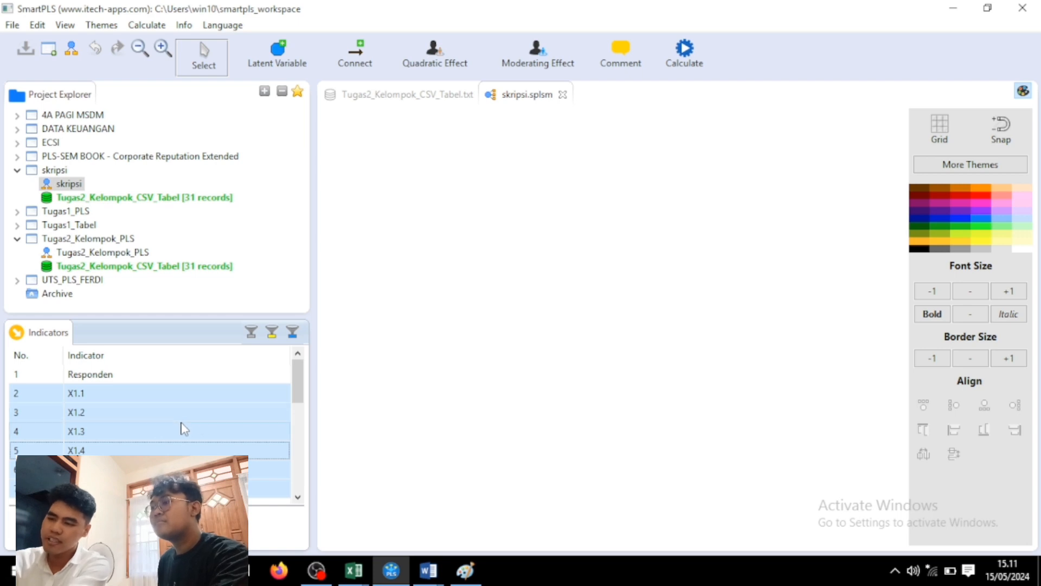
drag(182, 430, 457, 178)
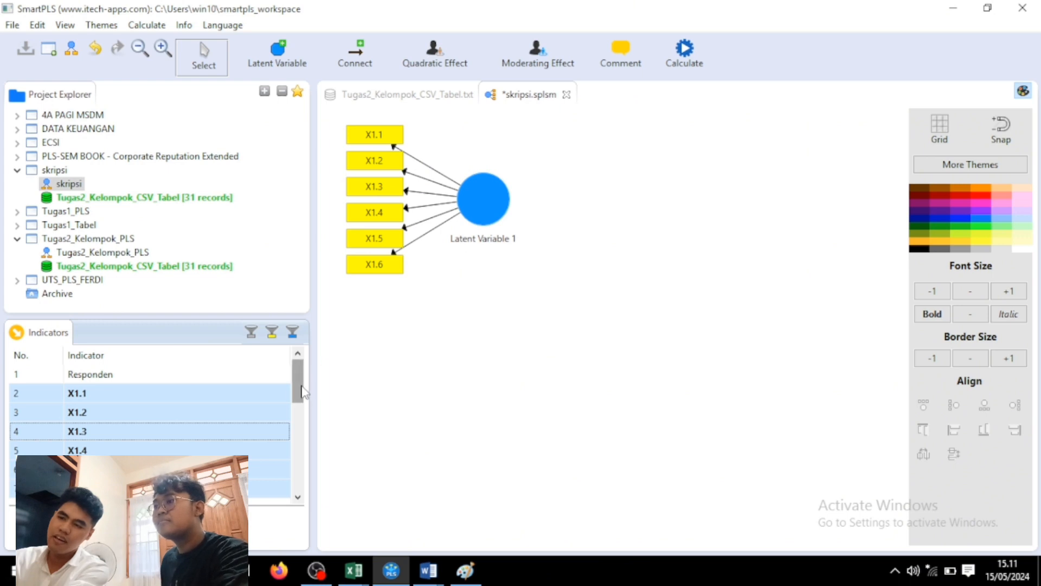
drag(298, 386, 302, 421)
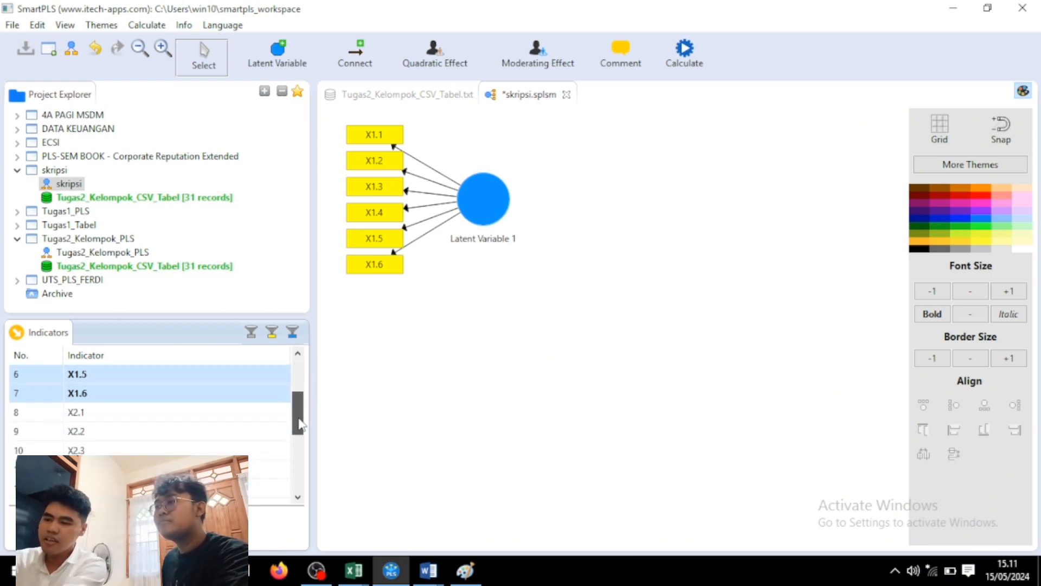
click(235, 416)
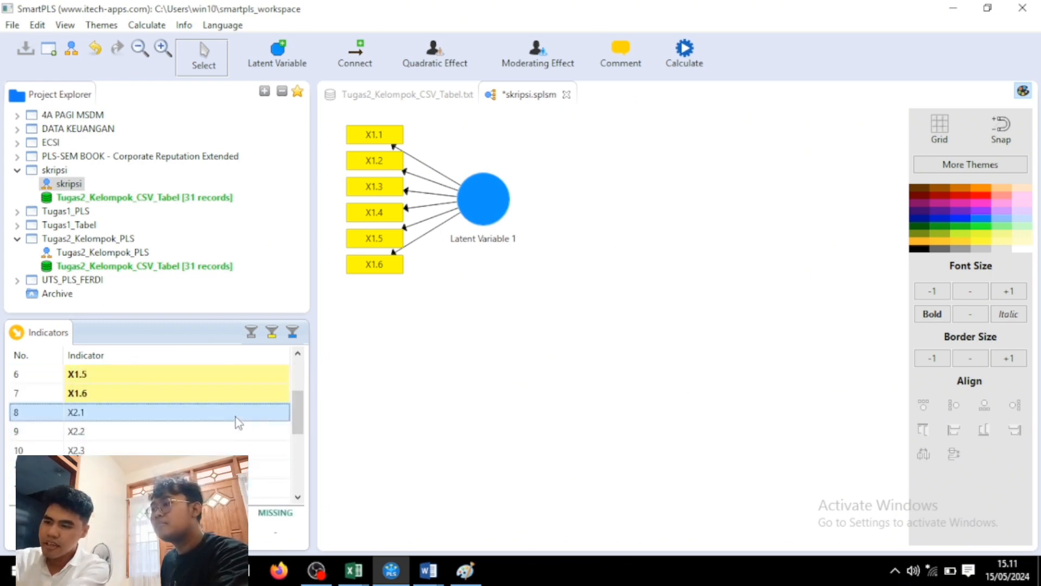
key(shift+Down)
key(shift+Down)
key(shift+Down)
key(shift+Down)
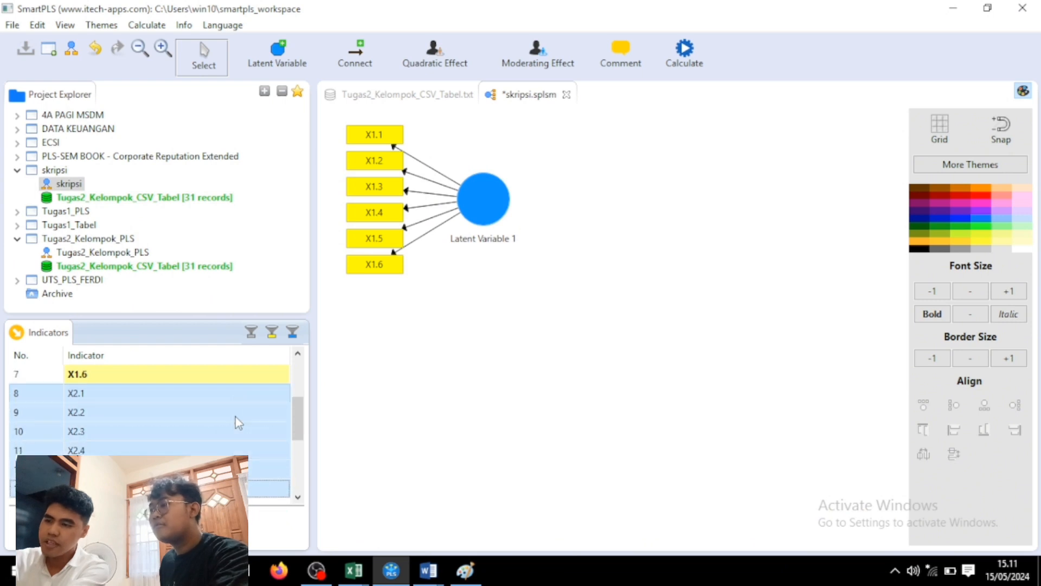
drag(235, 417, 505, 329)
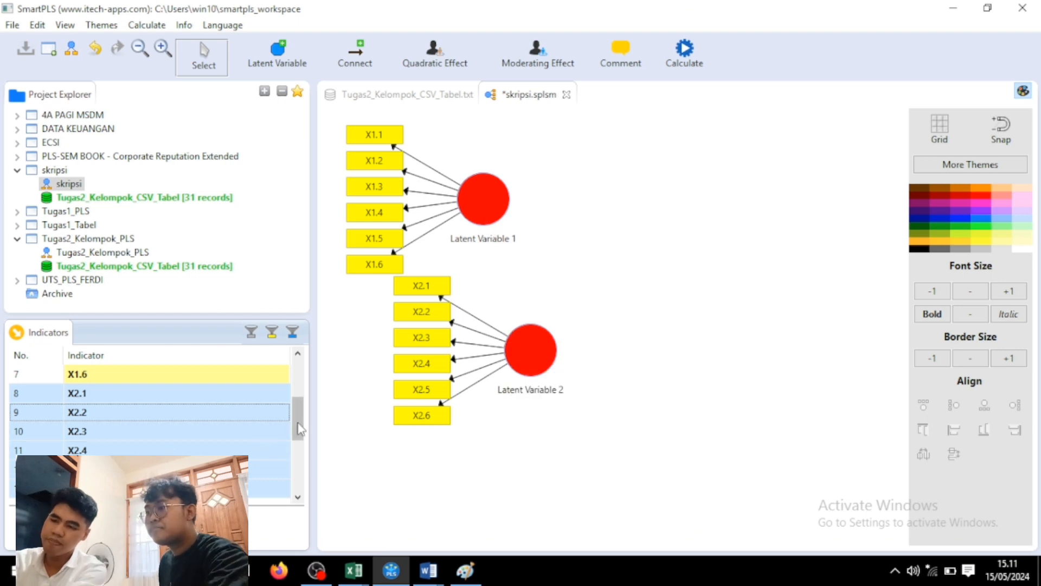
Create constructs from indicators X3.1–X3.4 and Y.1–Y.4, then select Latent Variable 1.
drag(297, 418, 295, 461)
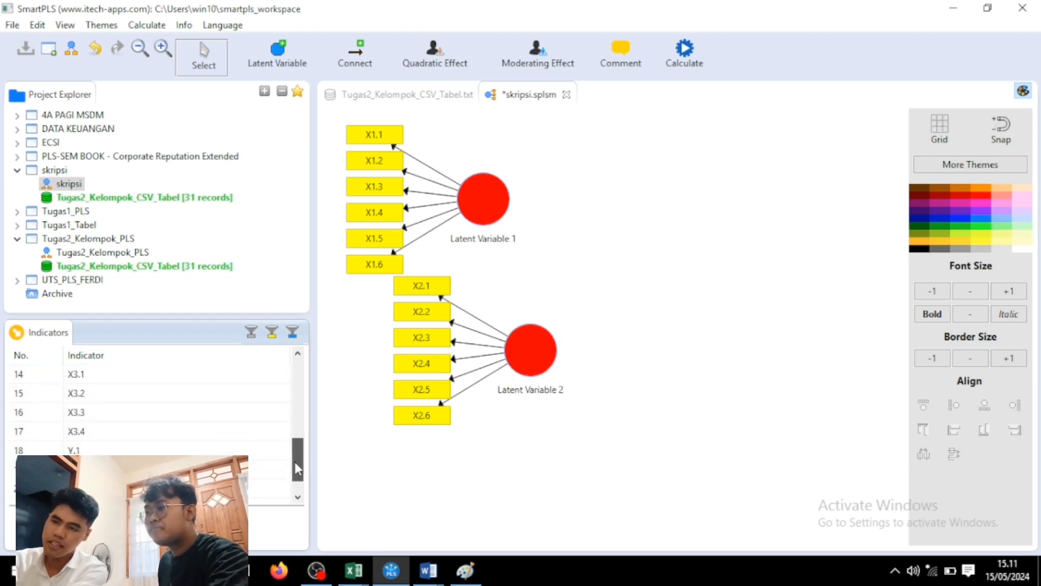
click(197, 380)
key(shift+Down)
key(shift+Down)
key(shift+Down)
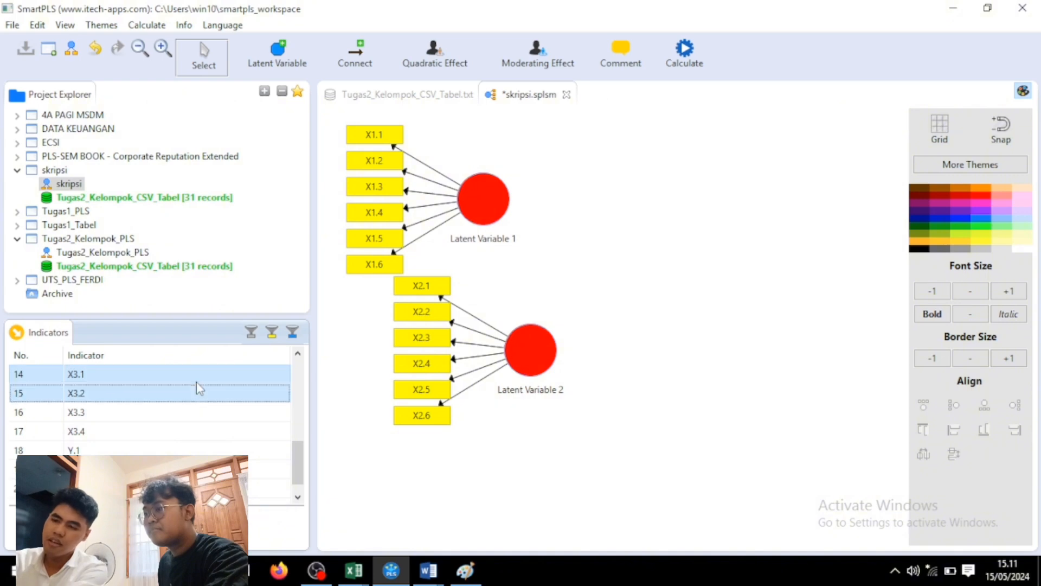
drag(196, 382, 477, 458)
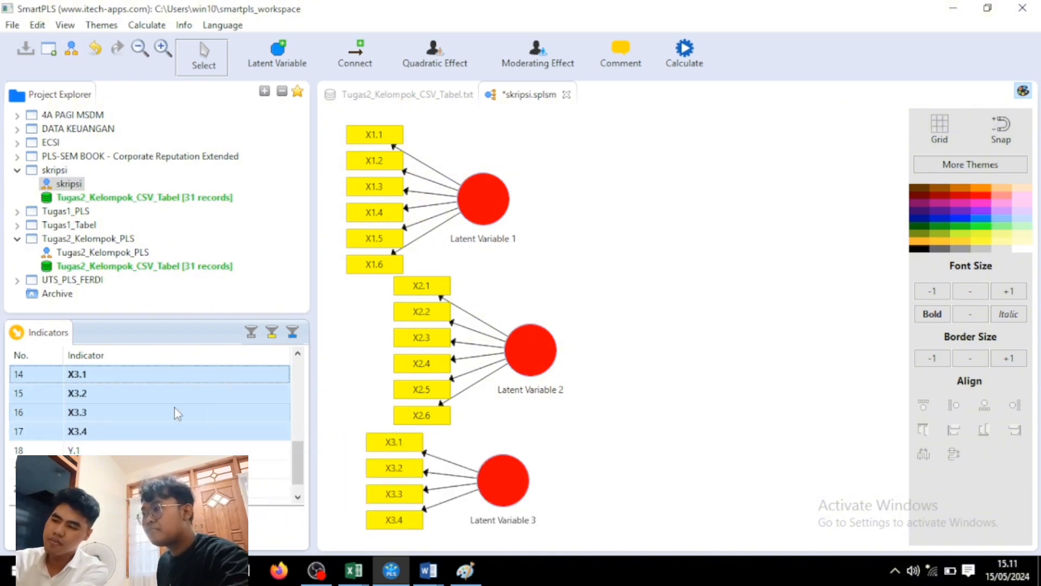
click(164, 451)
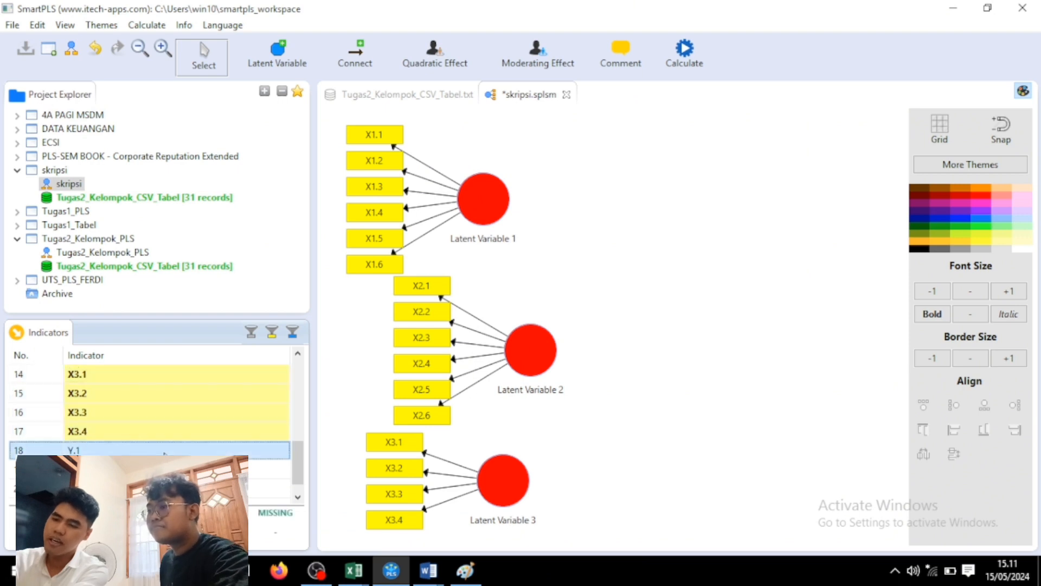
key(shift+Down)
key(shift+Down)
key(shift+Down)
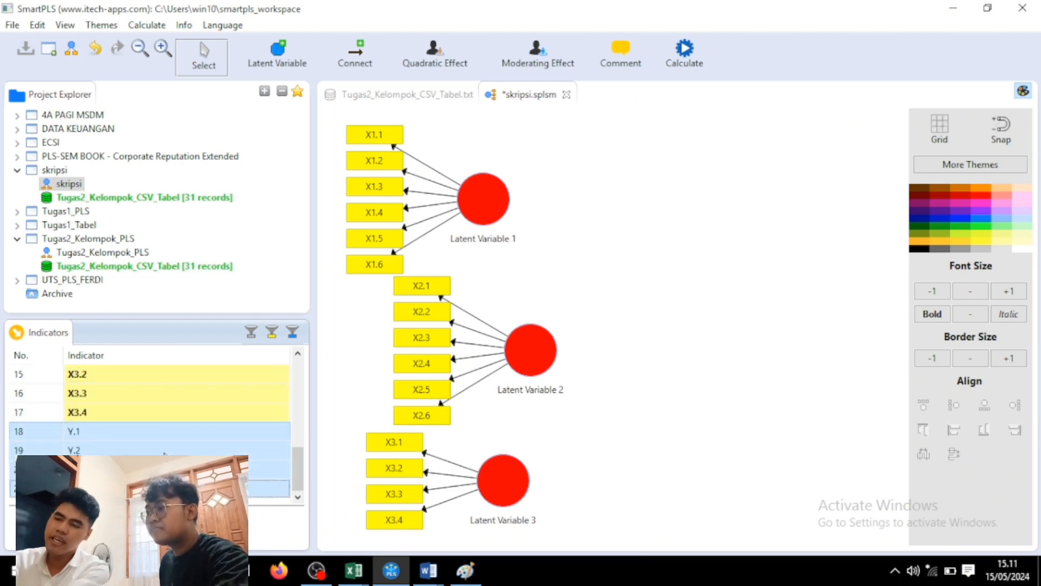
drag(164, 453, 775, 343)
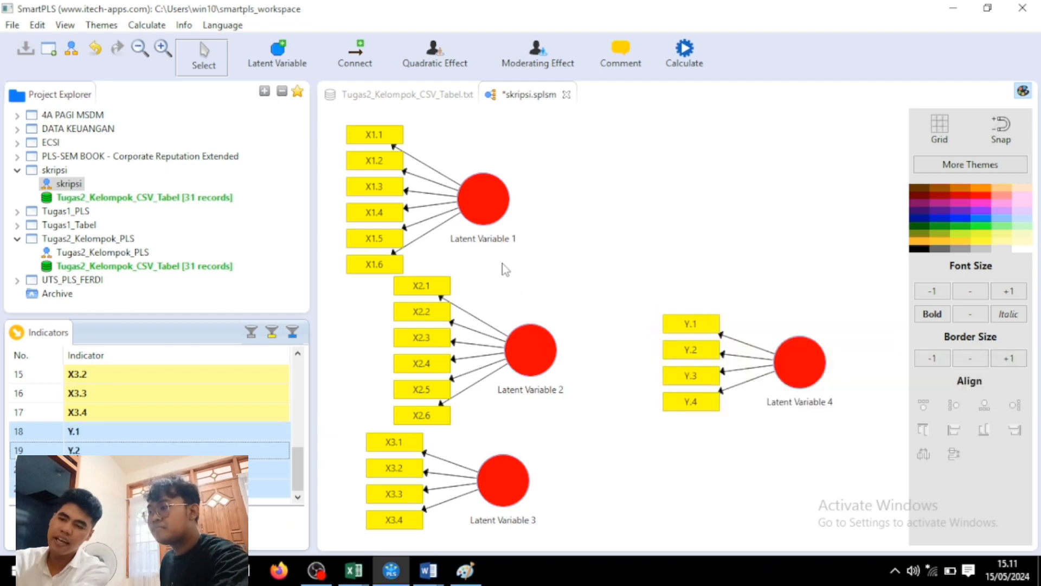
click(491, 213)
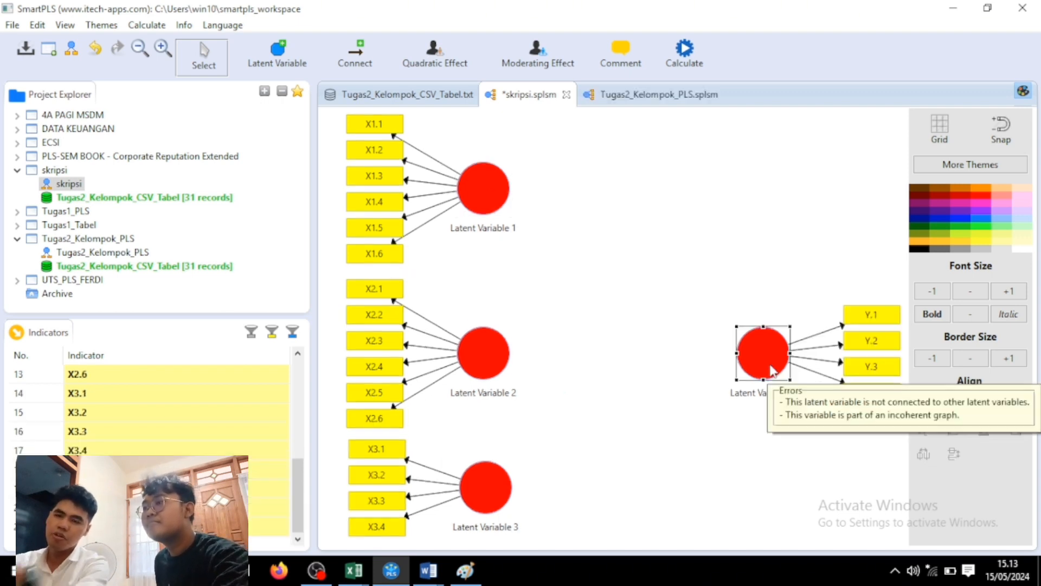
Clear the diagram selection and switch to the Connect tool for drawing paths.
click(697, 445)
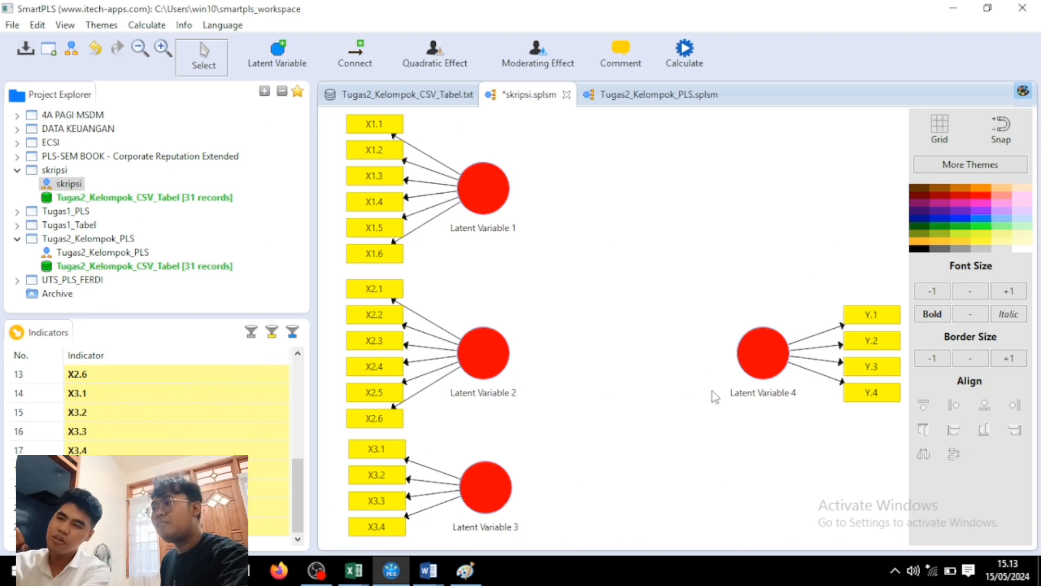
click(362, 51)
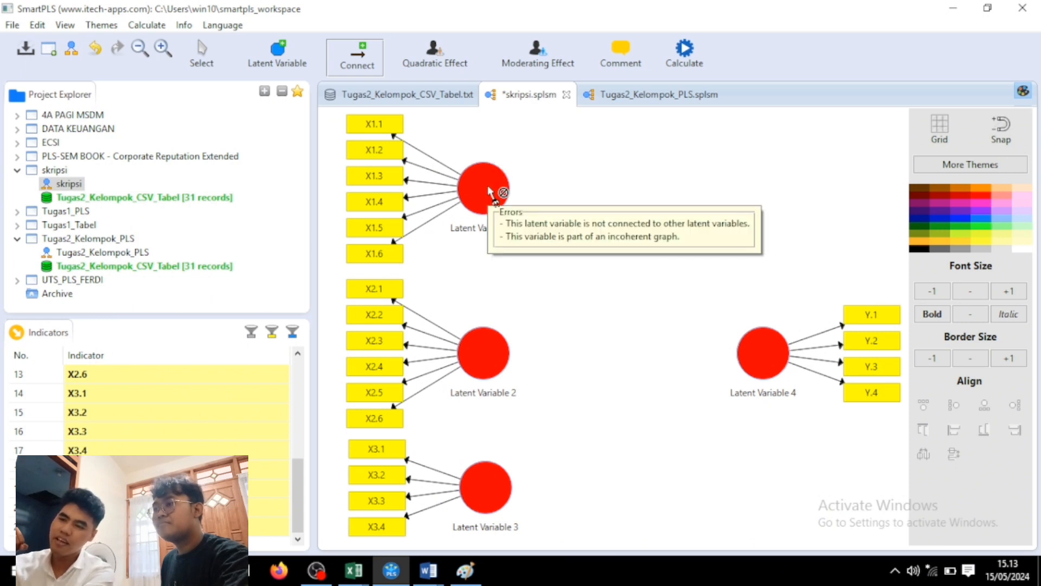
Draw paths from Latent Variables 1, 2 and 3 into Latent Variable 4.
drag(490, 192, 770, 354)
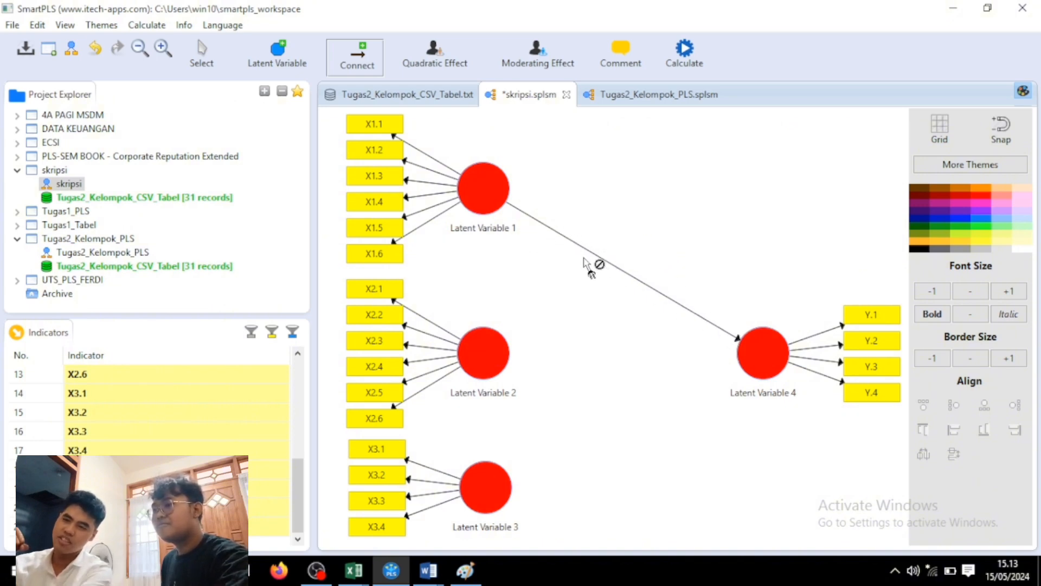
click(482, 353)
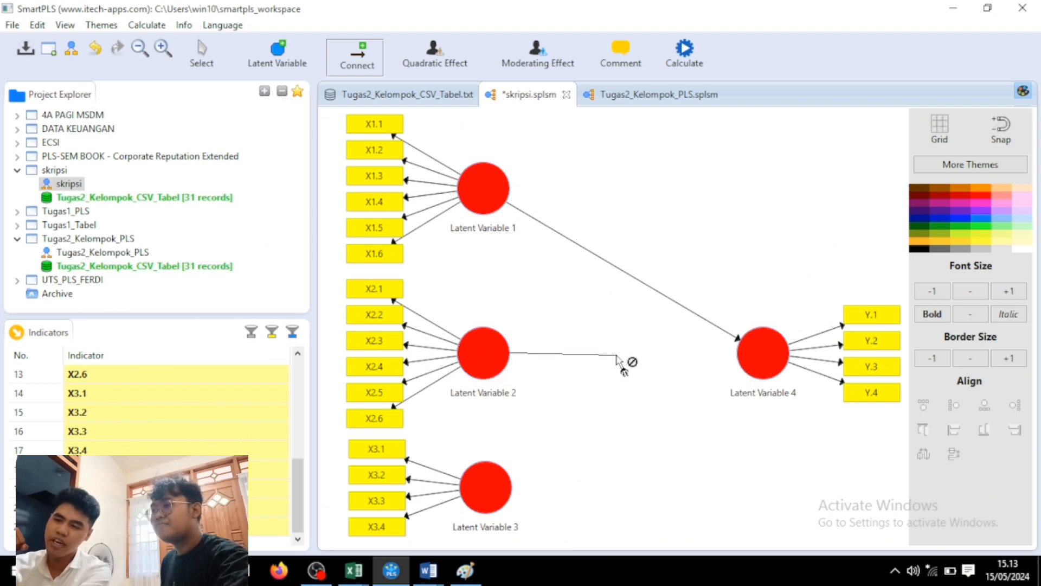
click(757, 359)
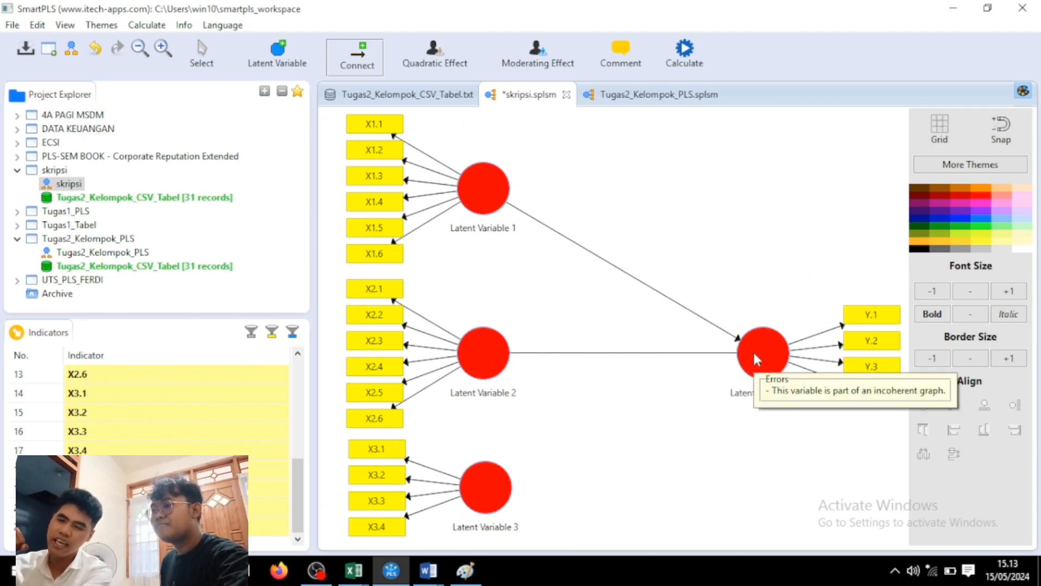
click(496, 498)
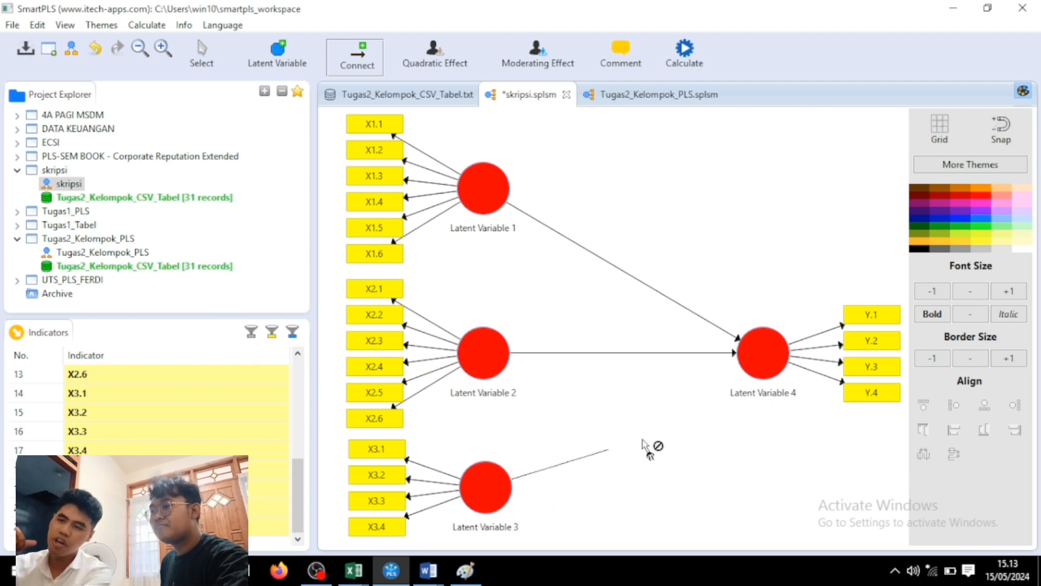
click(759, 363)
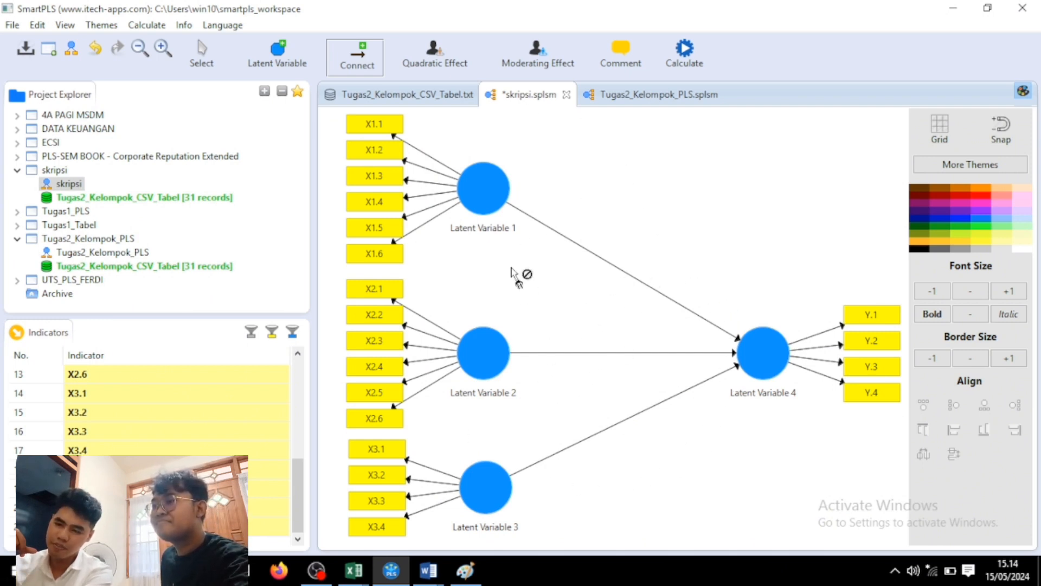
click(202, 50)
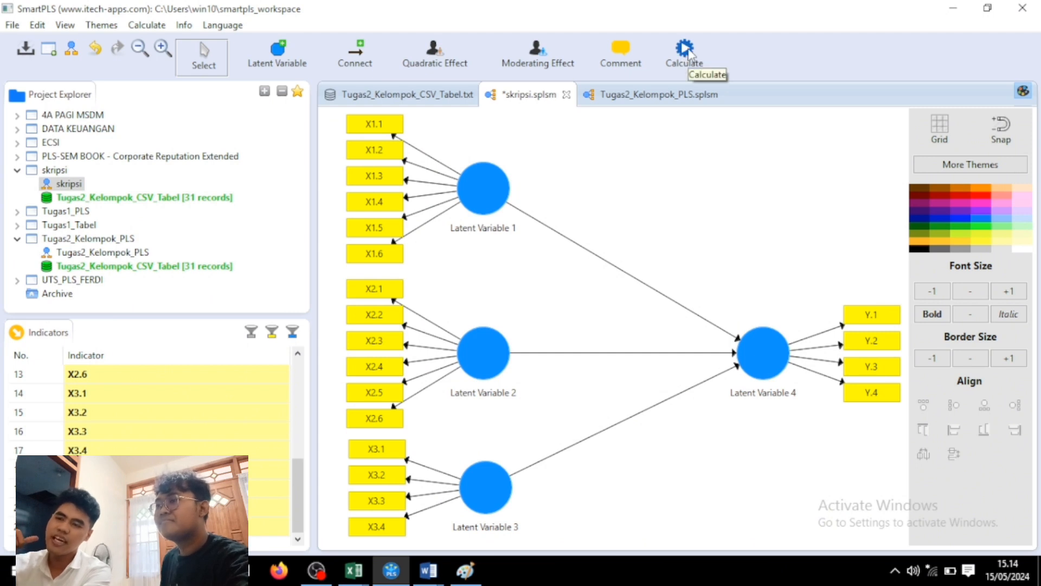
click(482, 201)
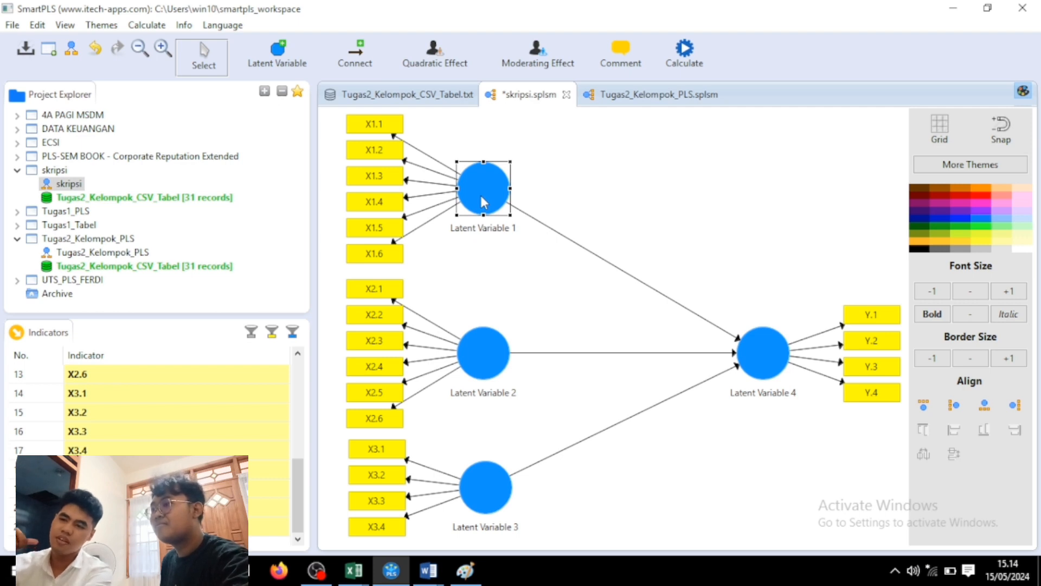
Rename Latent Variable 1 to X1.
right_click(482, 197)
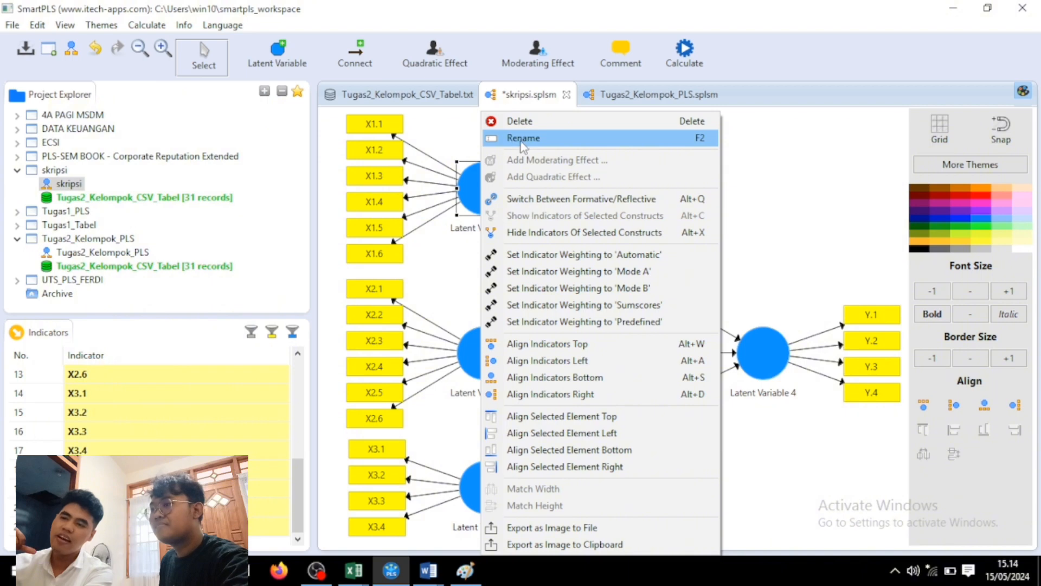
click(515, 142)
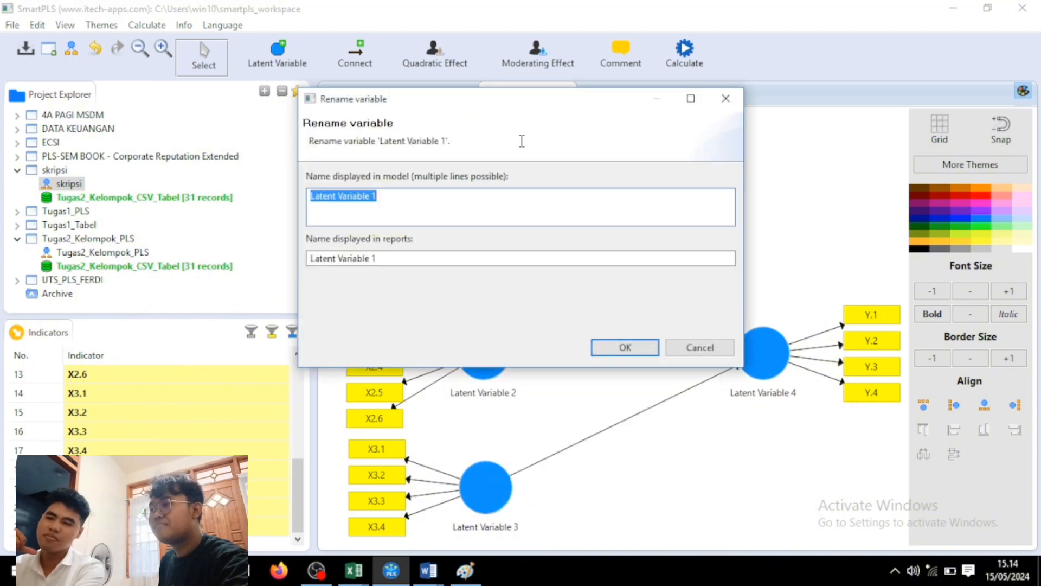
text(x)
key(BackSpace)
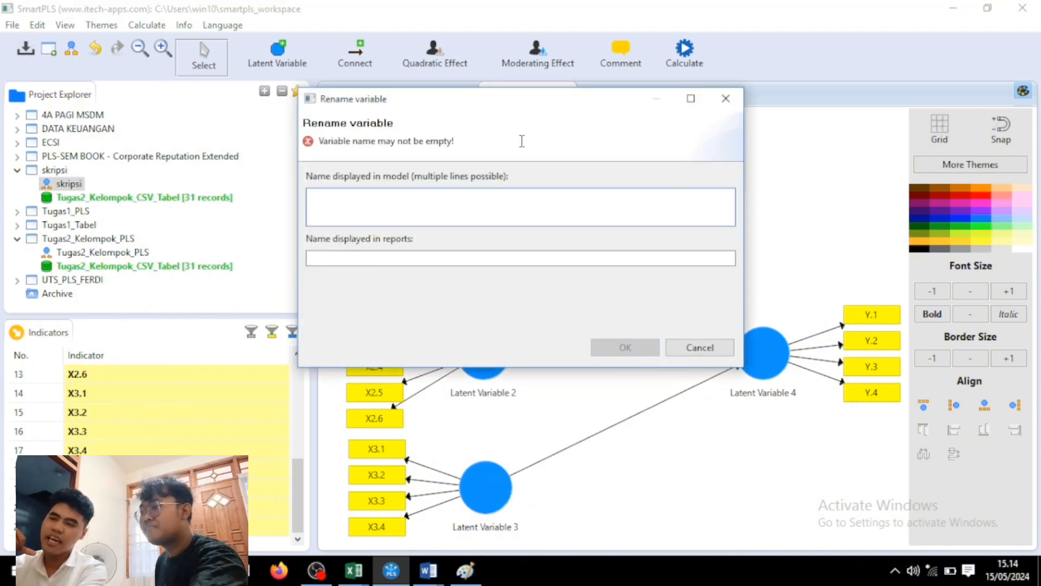
text(X1)
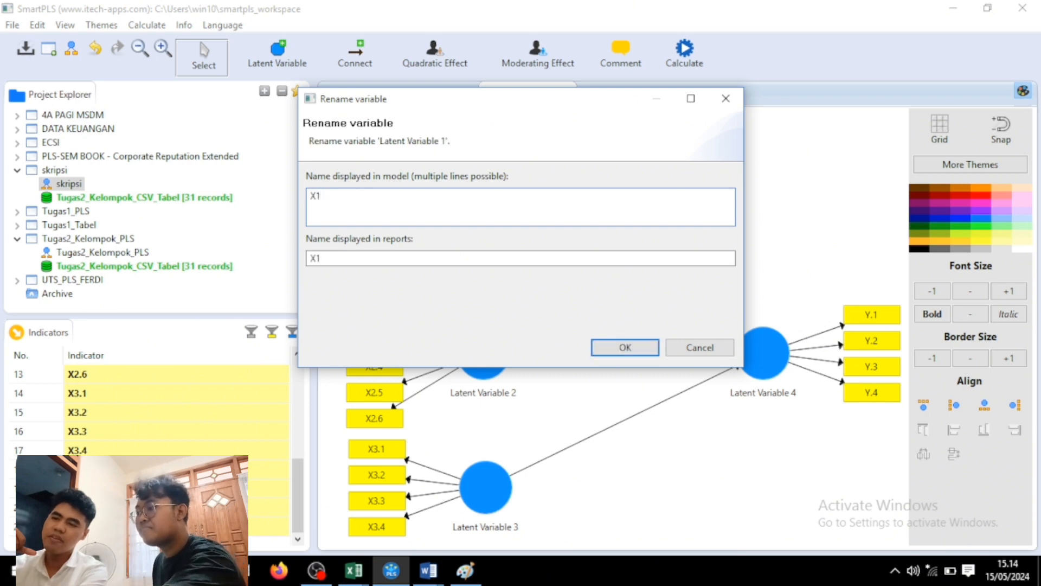
click(613, 346)
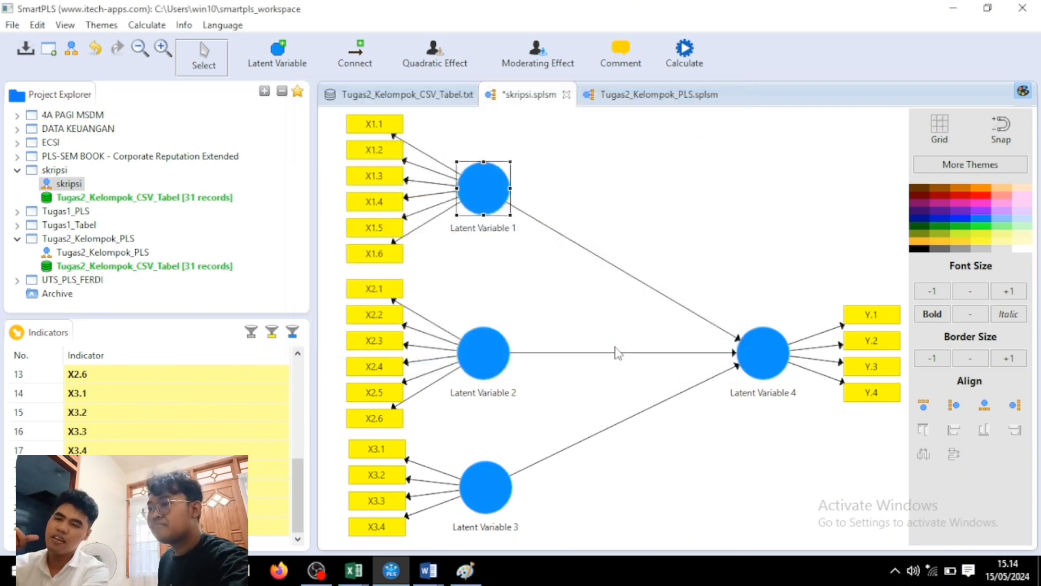
Start renaming Latent Variable 2.
click(475, 357)
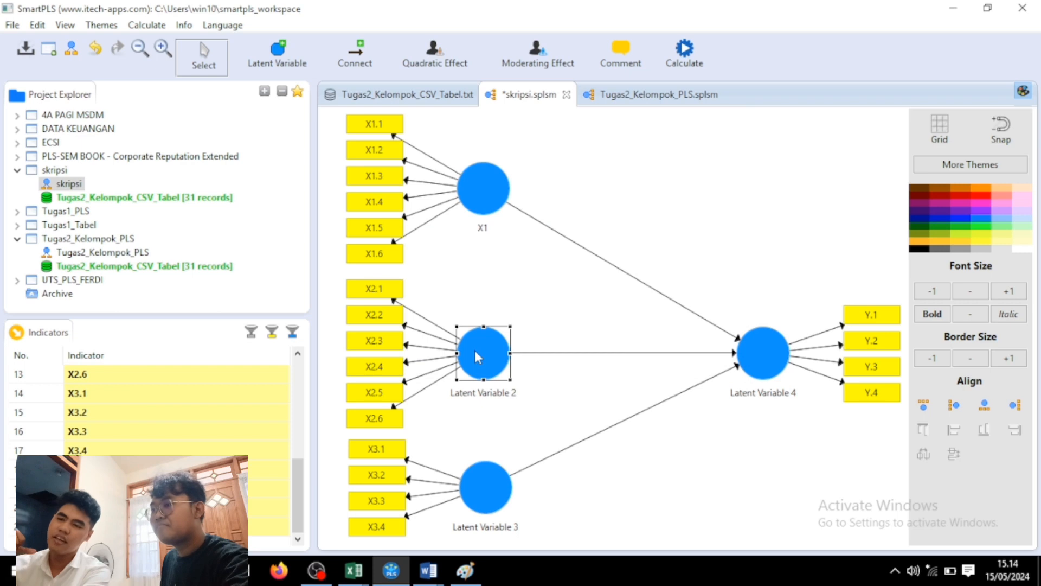
right_click(475, 353)
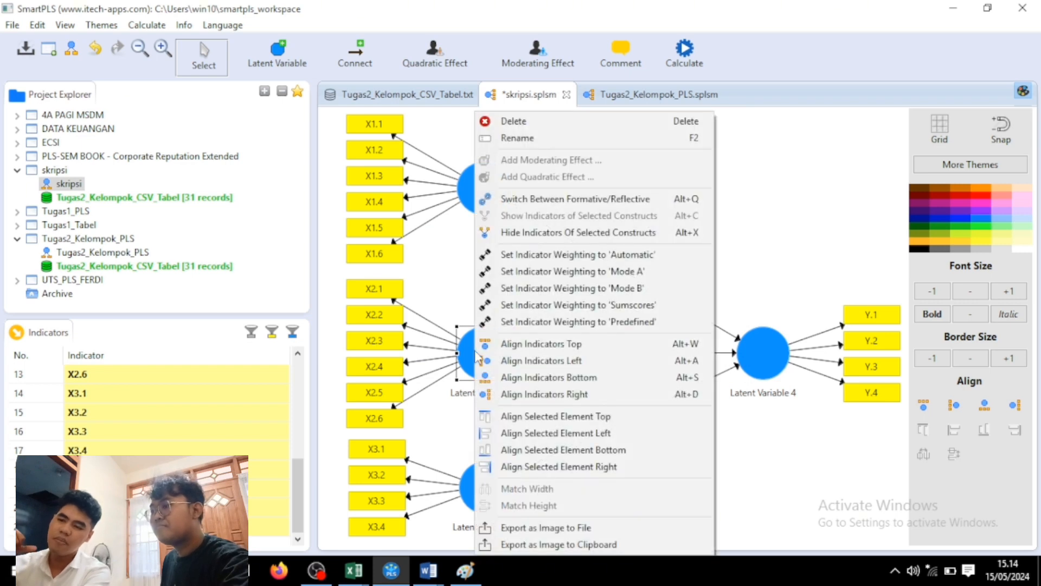
click(547, 138)
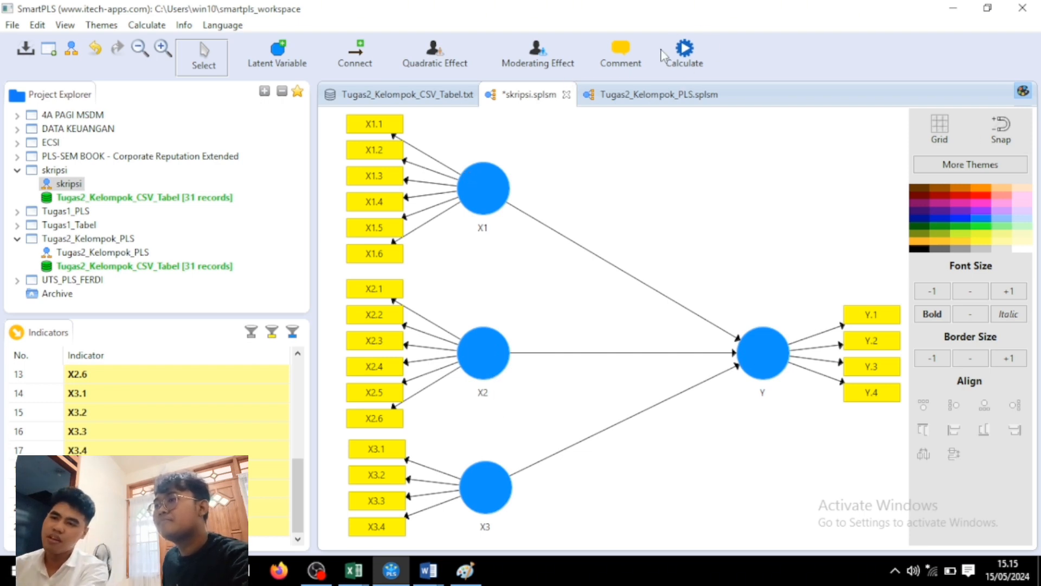
Run the PLS Algorithm with the default Path weighting settings and open its report.
click(686, 58)
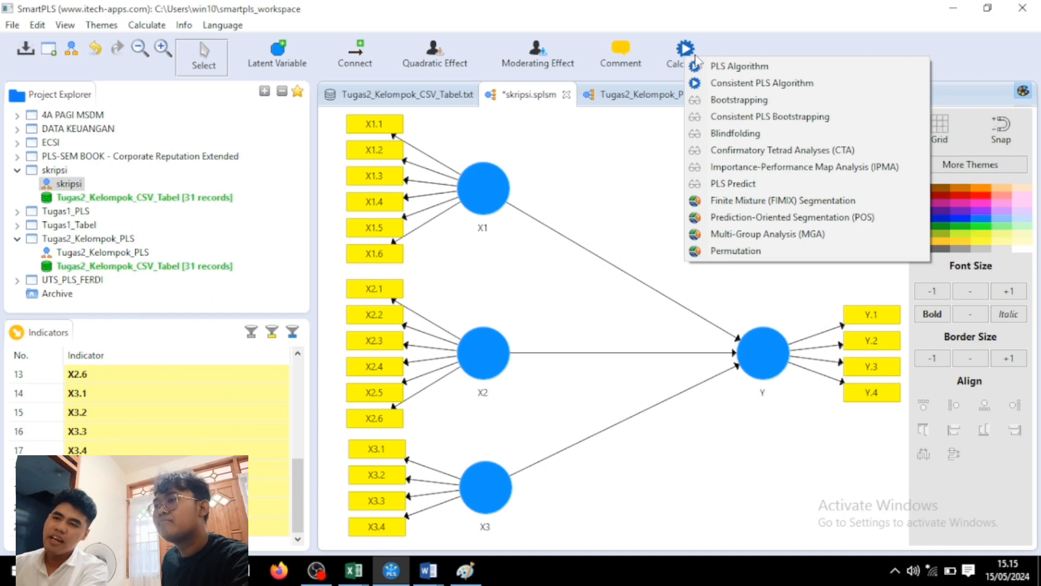
click(777, 67)
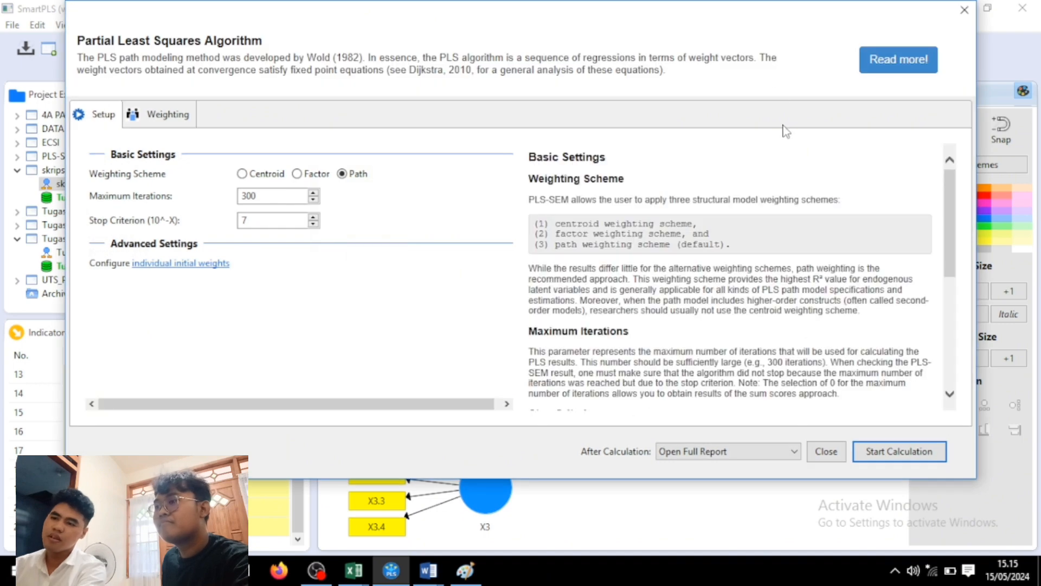
click(910, 452)
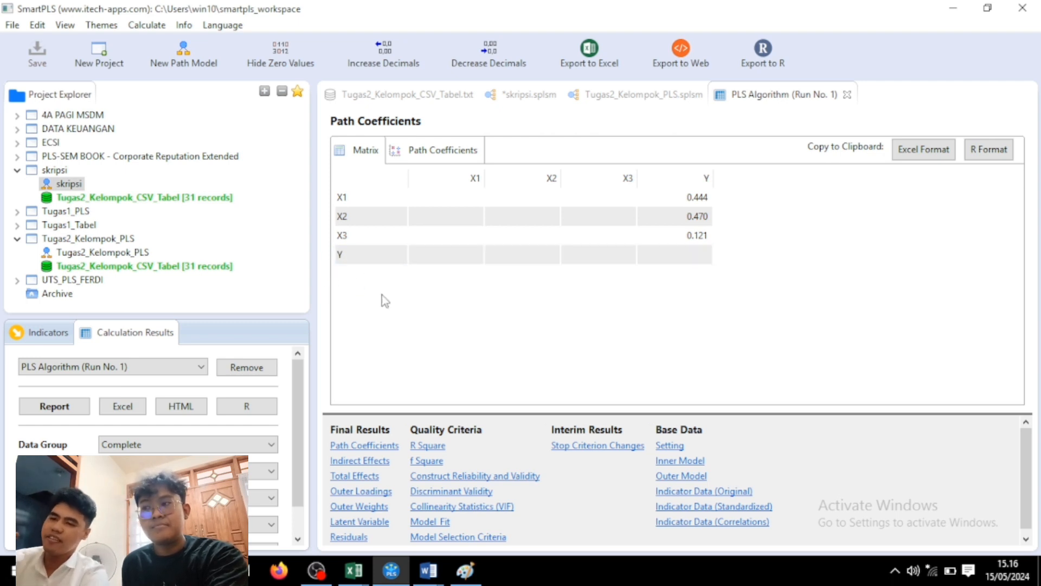
Show the Outer Loadings table and inspect the X1.1 and X1.2 loading rows.
click(371, 494)
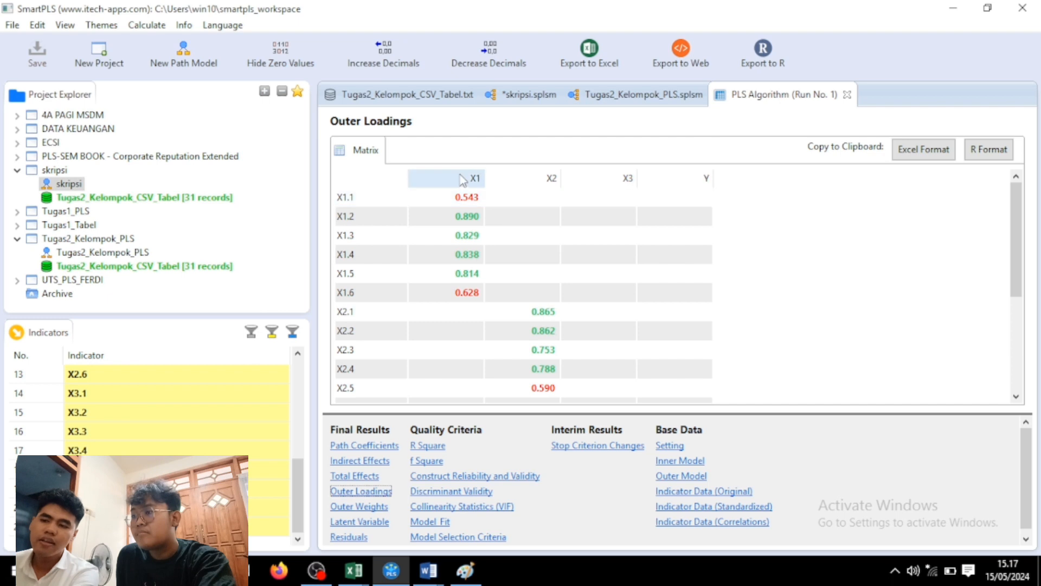
click(482, 205)
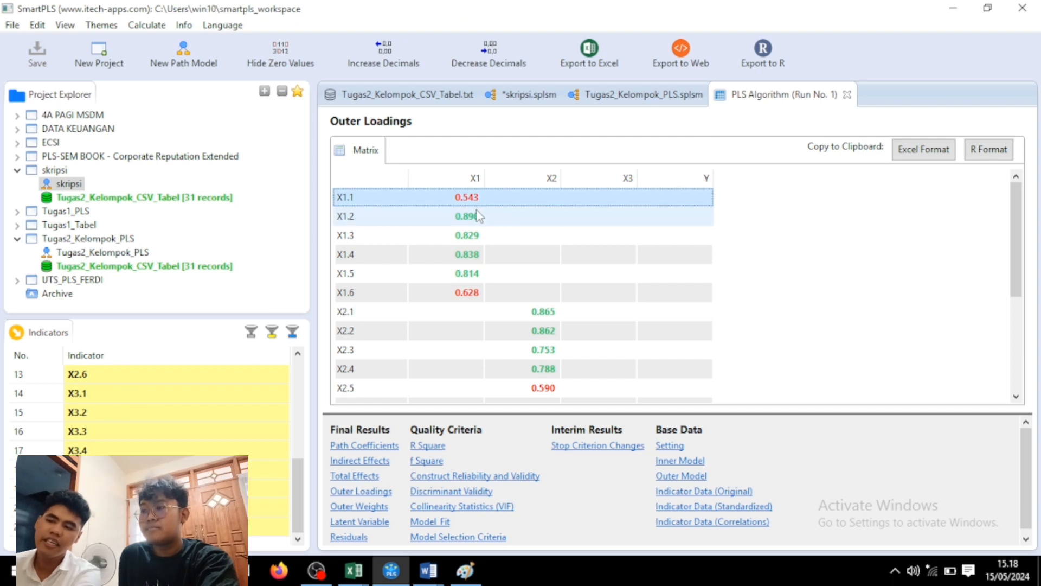
click(491, 223)
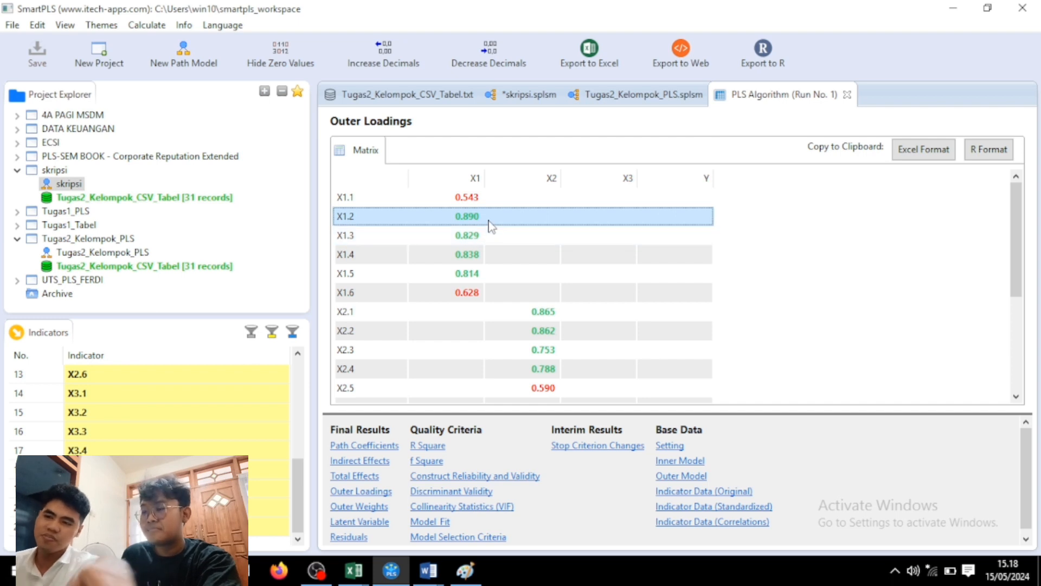
key(Up)
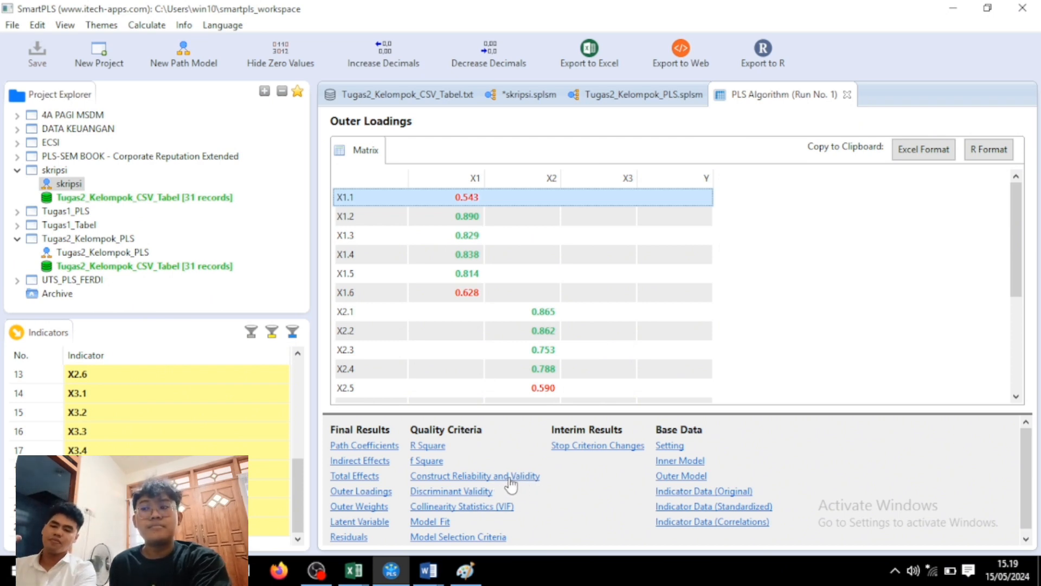
Show Construct Reliability and Validity, widen the AVE column, and inspect the X3 row.
click(513, 476)
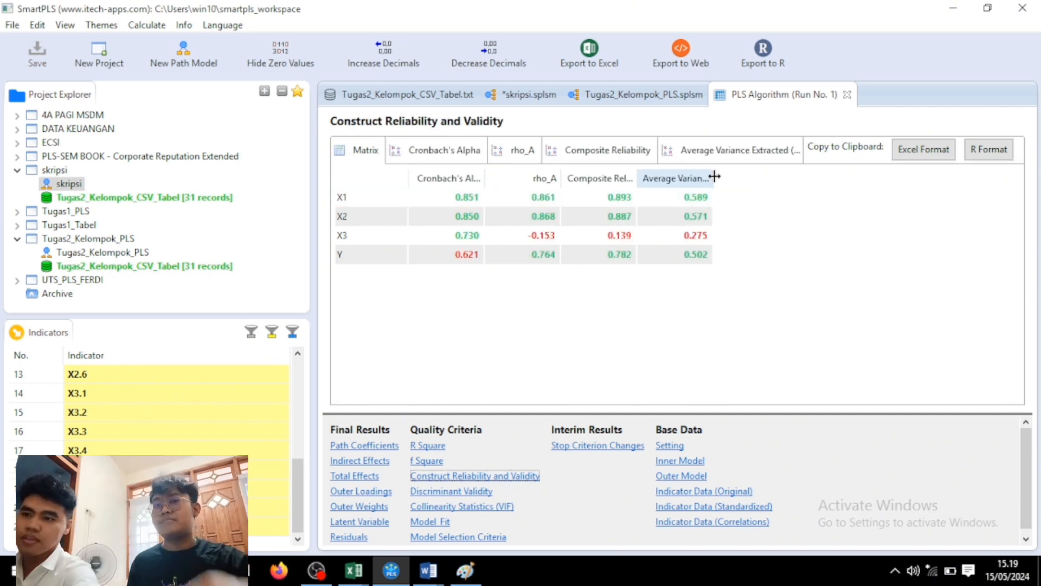
drag(712, 178, 783, 179)
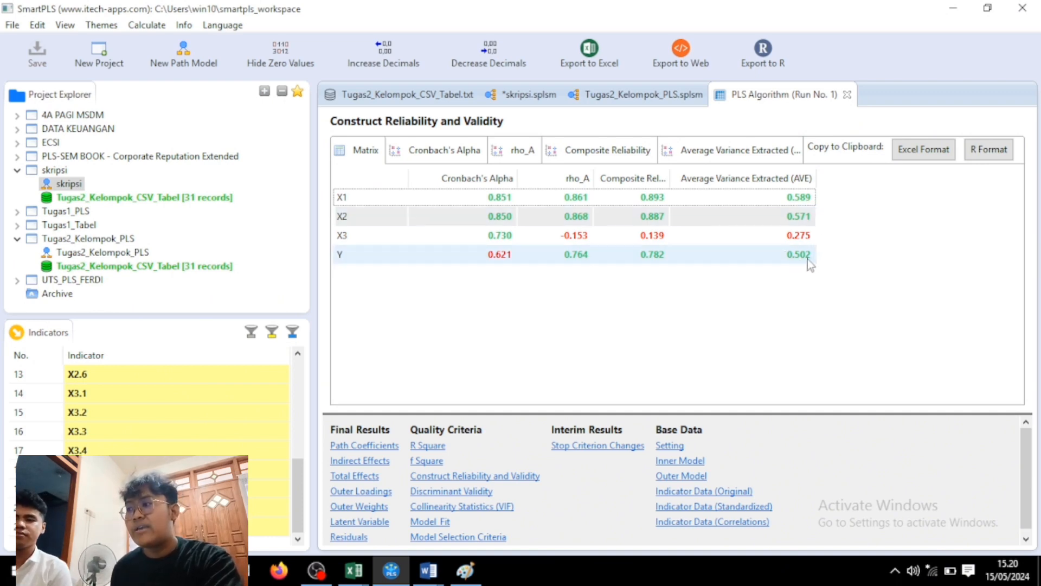
click(772, 245)
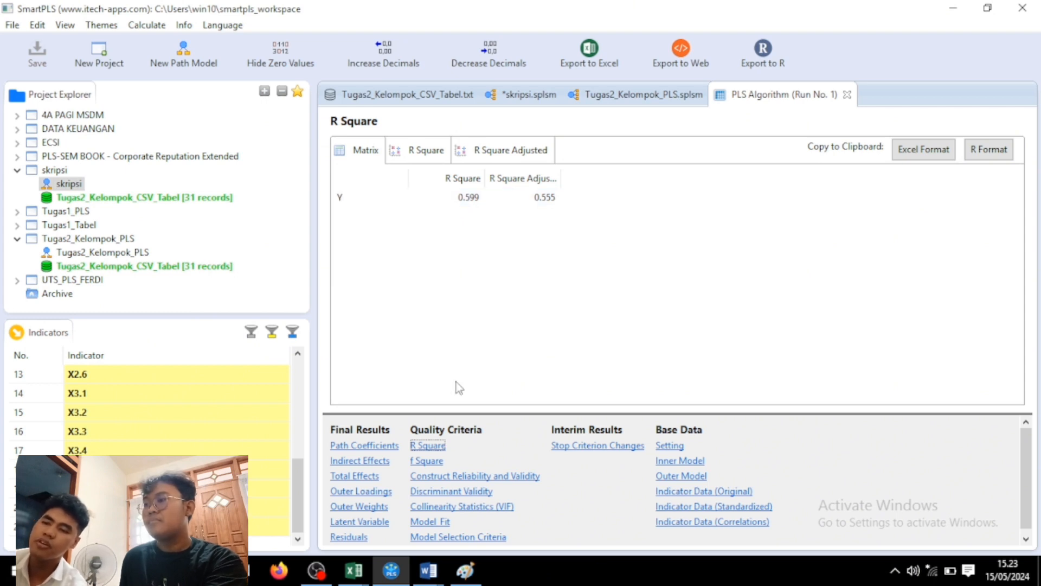
Show the Model_Fit summary from the Quality Criteria results.
click(444, 522)
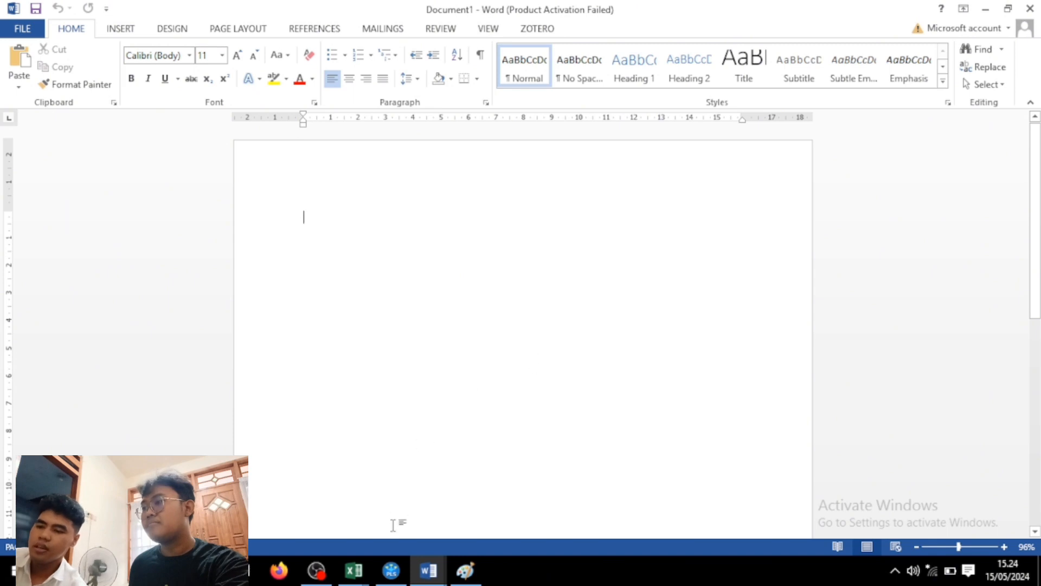
Bring SmartPLS back in front of Word, showing the Model_Fit summary (SRMR 0.169, NFI 0.278).
click(390, 572)
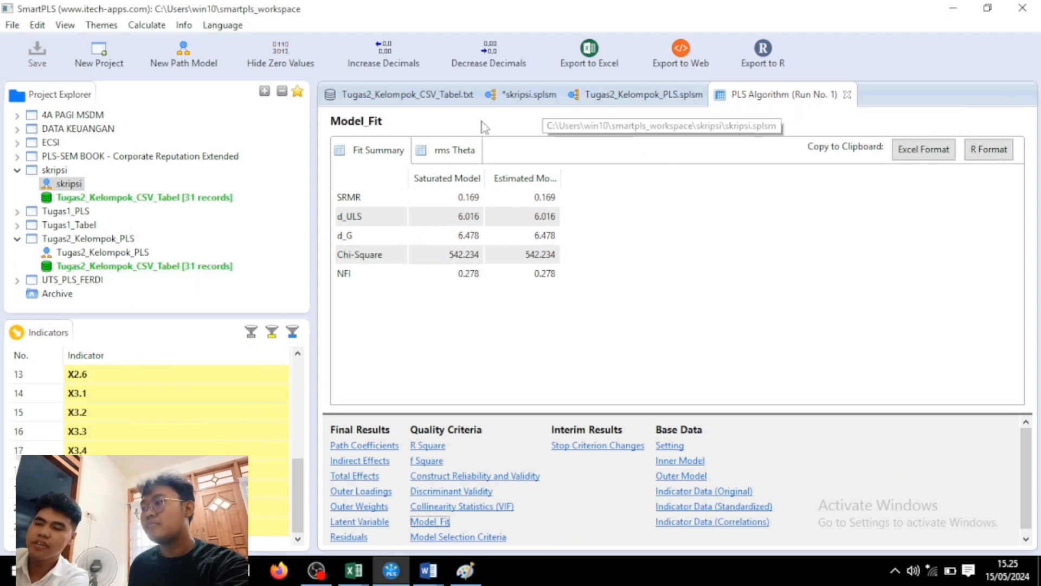
Open the skripsi diagram and export it, with loadings and path coefficients, as an image to the clipboard.
double_click(69, 184)
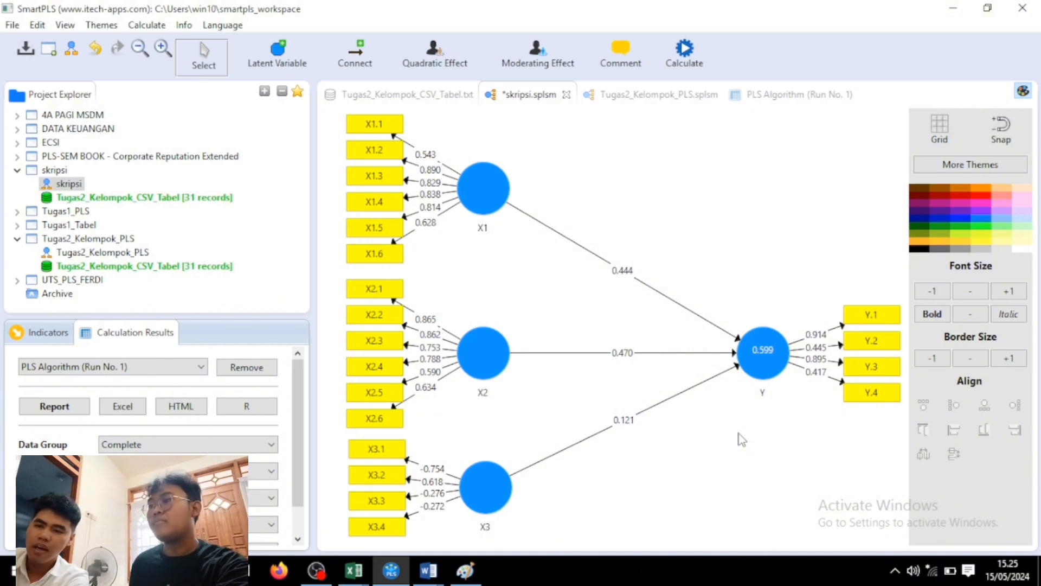
right_click(583, 330)
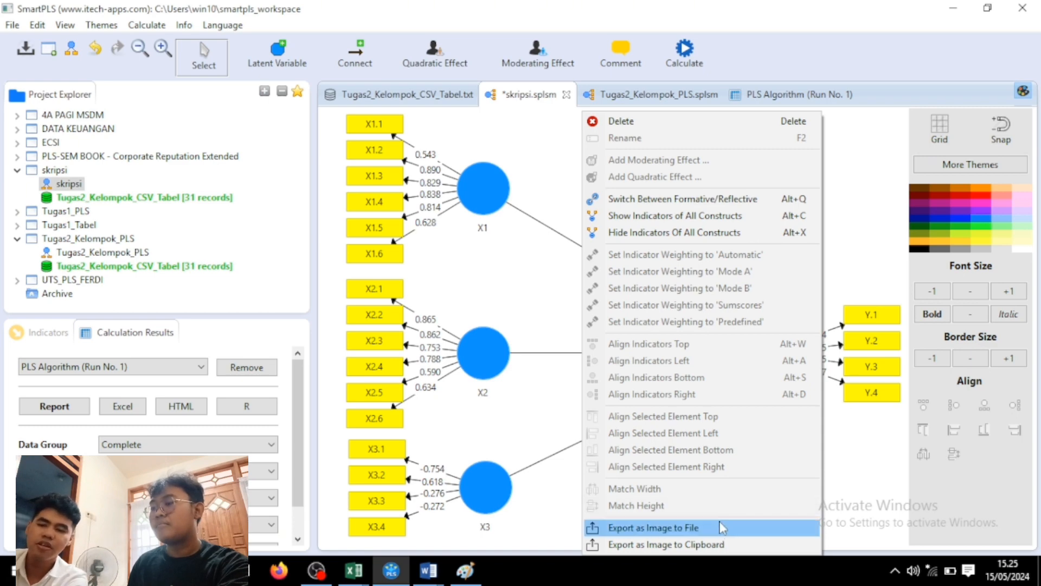
click(701, 544)
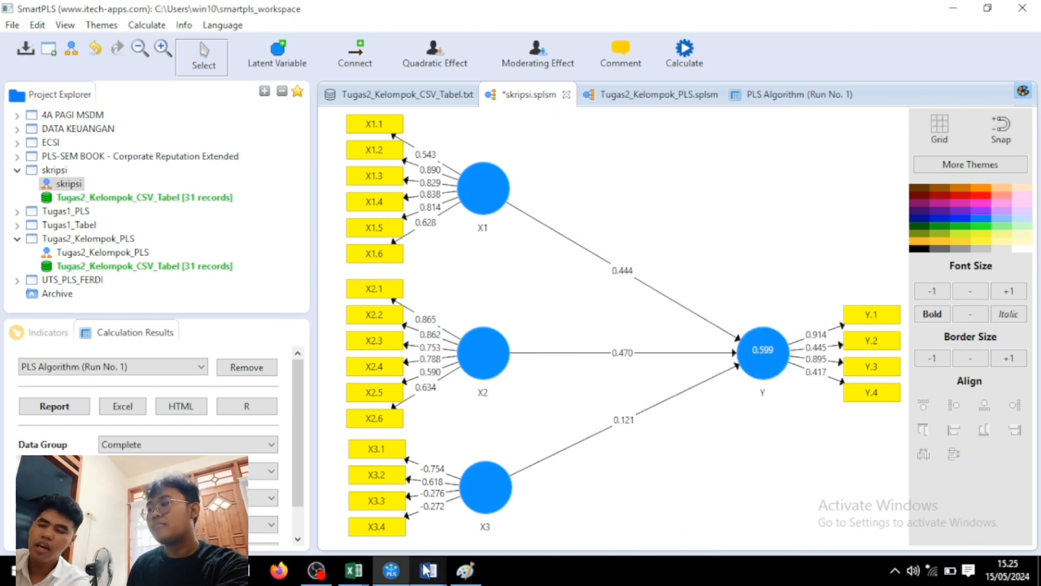
mouse_move(424, 565)
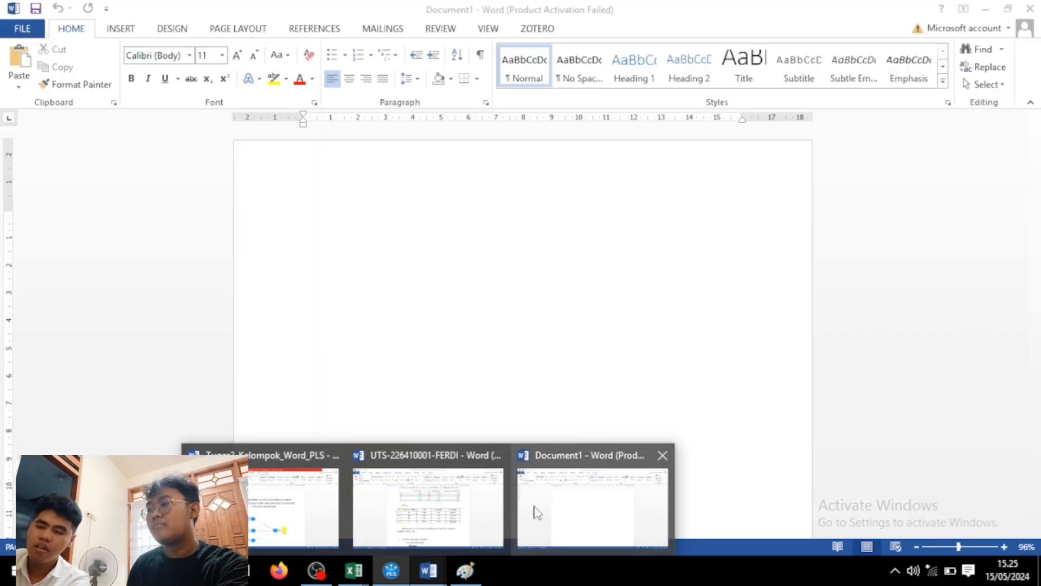
click(536, 512)
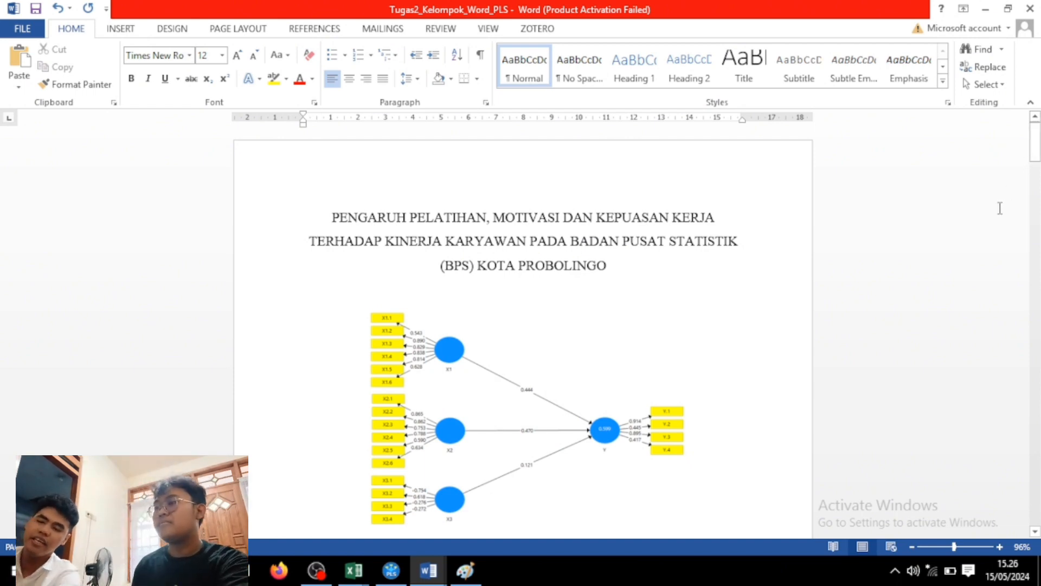
scroll(343, 144, down, 5)
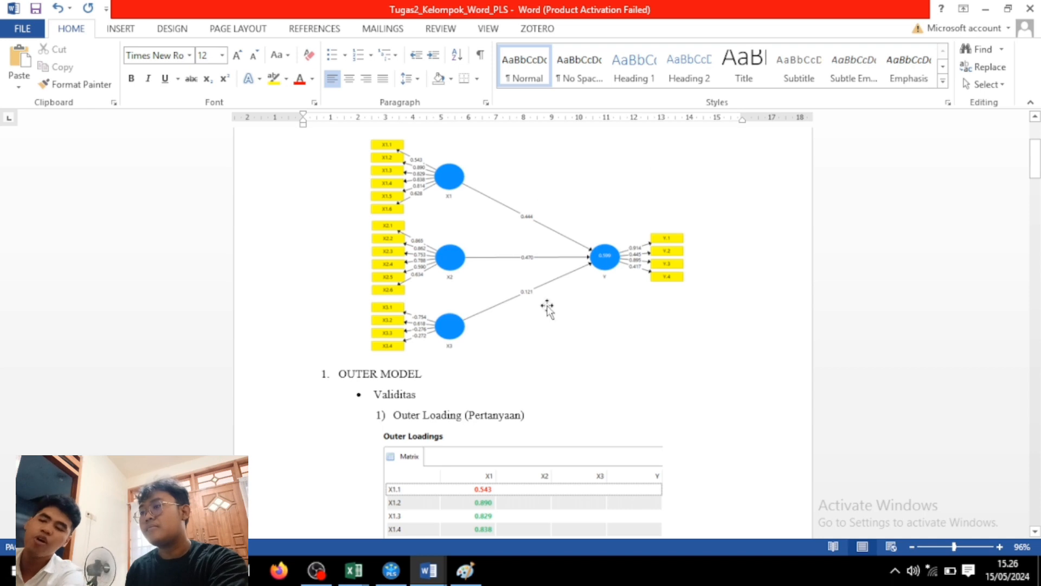
drag(1035, 142, 1035, 126)
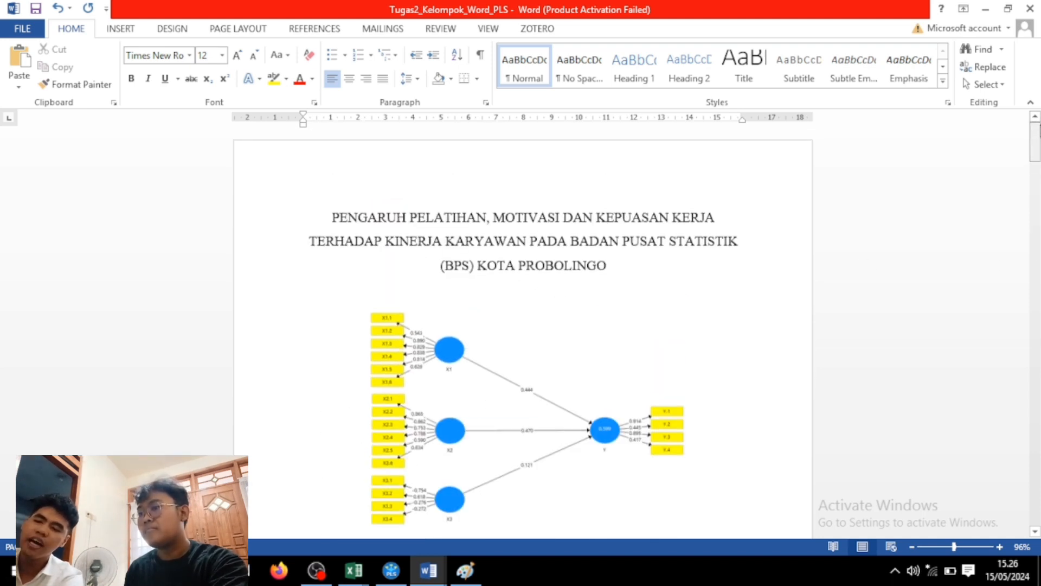
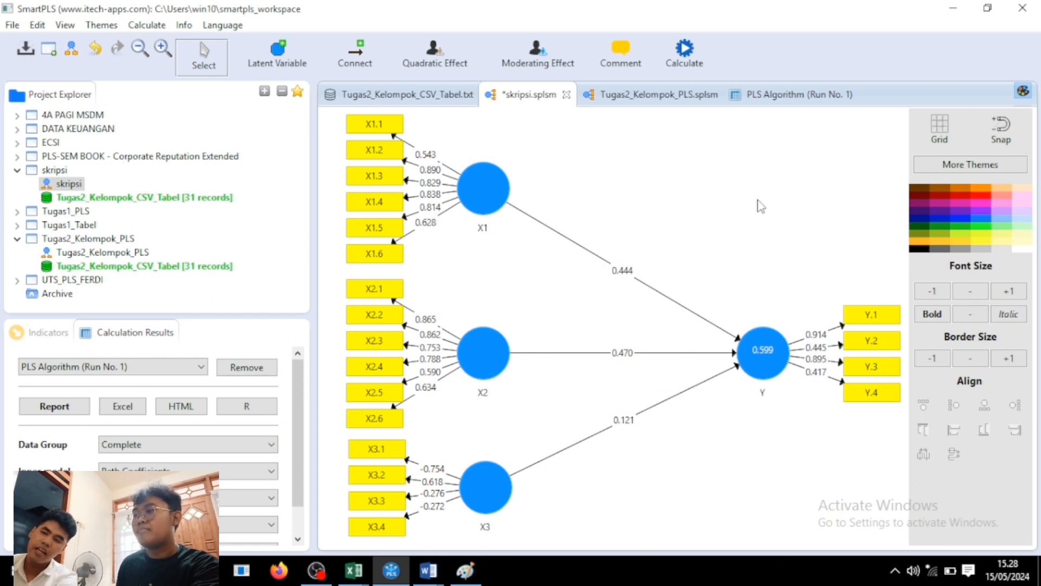
Open the PLS Algorithm (Run No. 1) results report, still showing SRMR 0.169 and NFI 0.278.
click(779, 98)
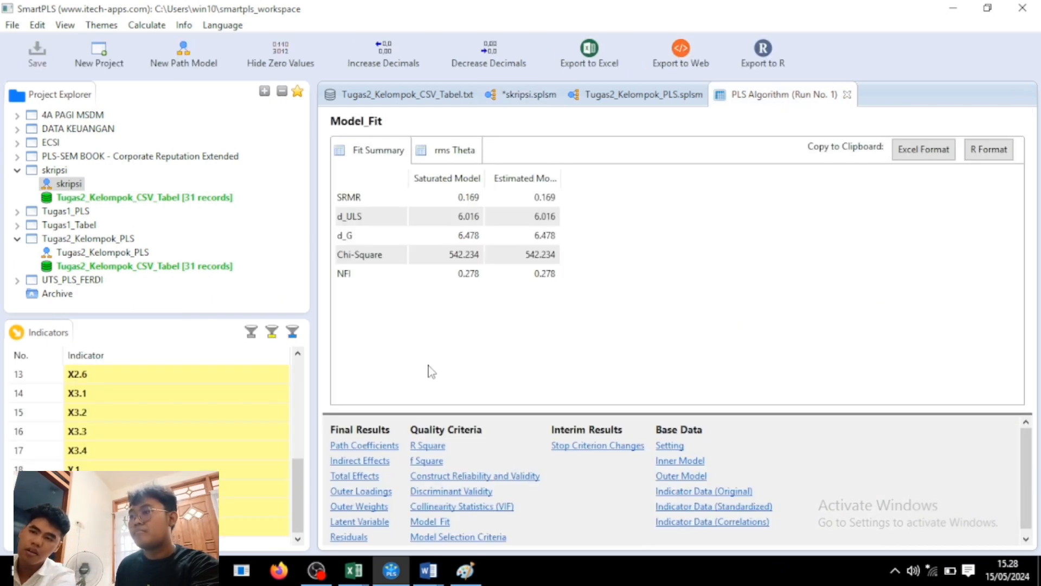
Show the Outer Loadings matrix, then bring the Tugas2_Kelompok_Word_PLS report forward.
click(385, 492)
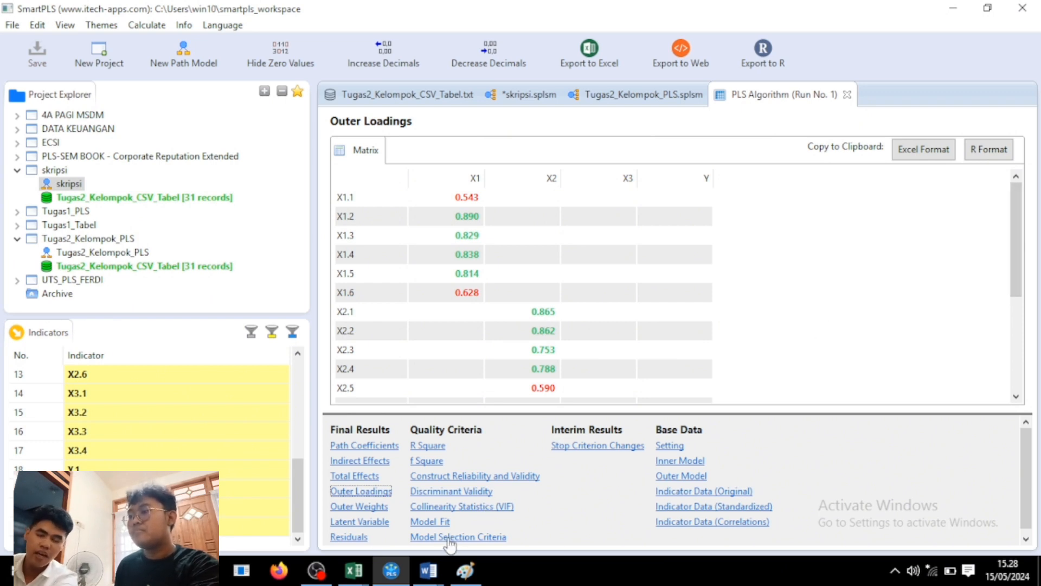
mouse_move(431, 572)
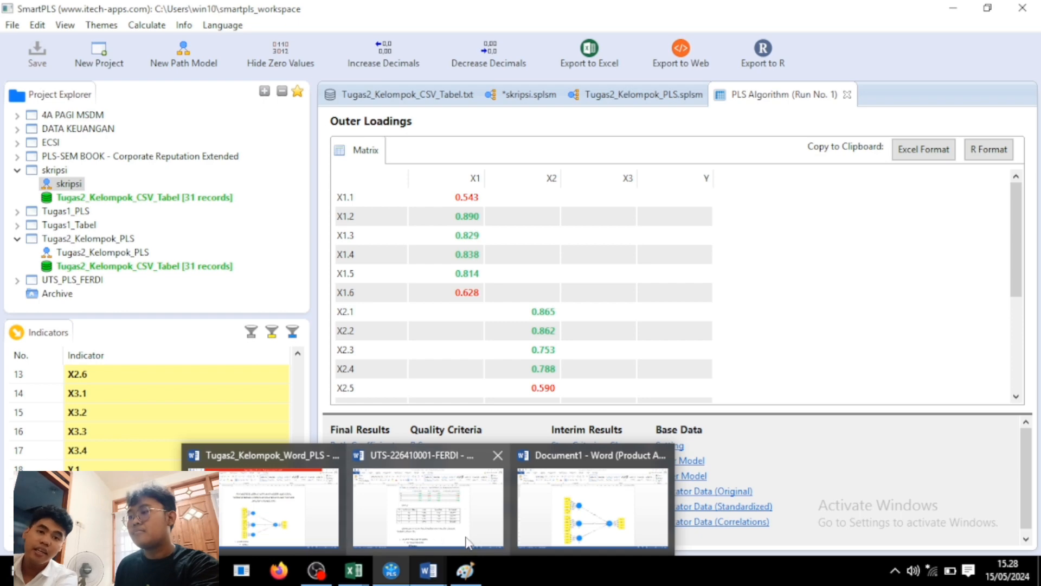
click(254, 516)
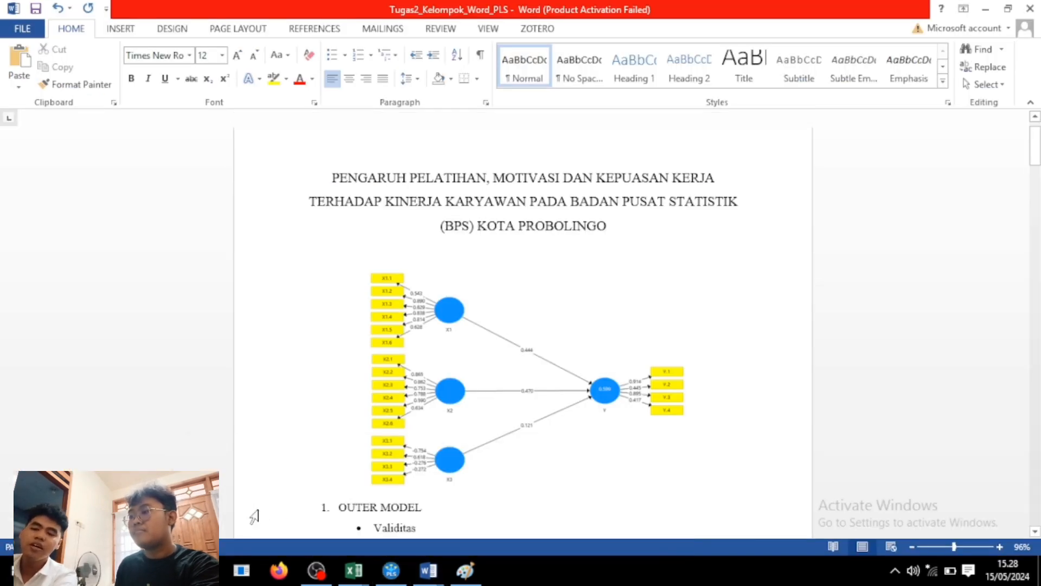
drag(1034, 148, 1026, 173)
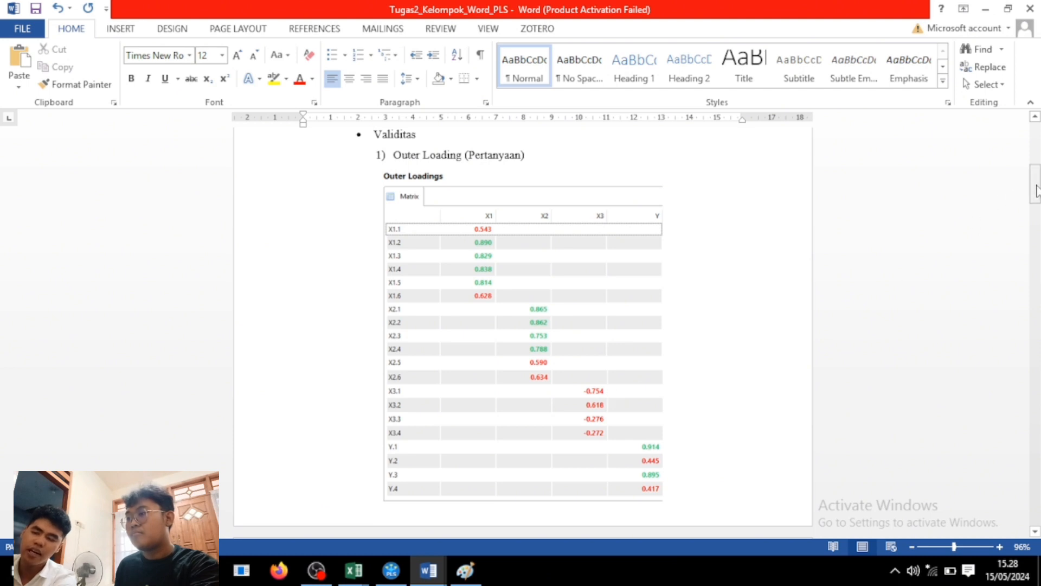
drag(1039, 190, 1036, 235)
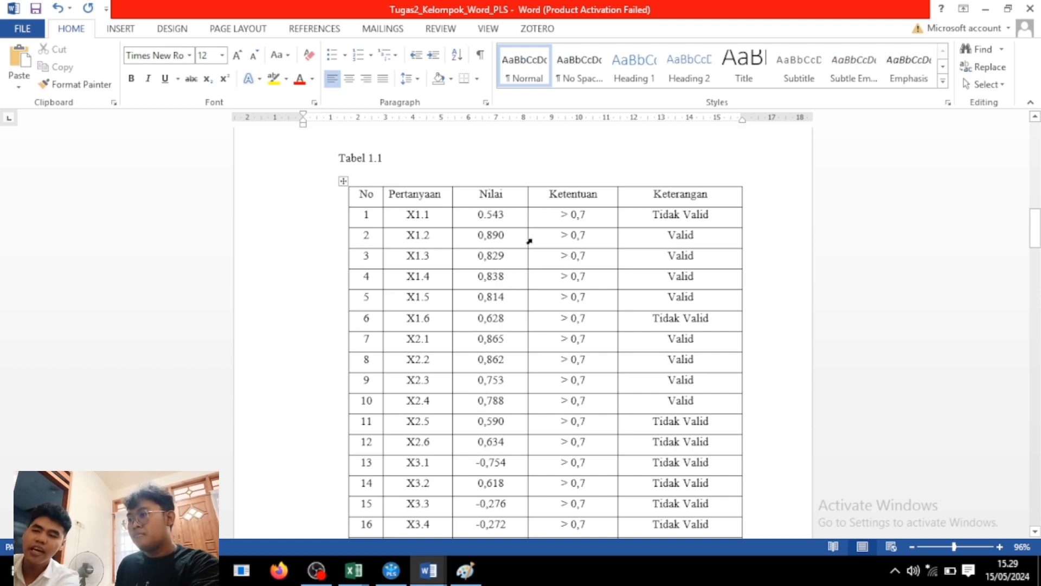
Check X1.1's Tidak Valid verdict in Tabel 1.1, scroll to the AVE section, then return to SmartPLS.
click(547, 219)
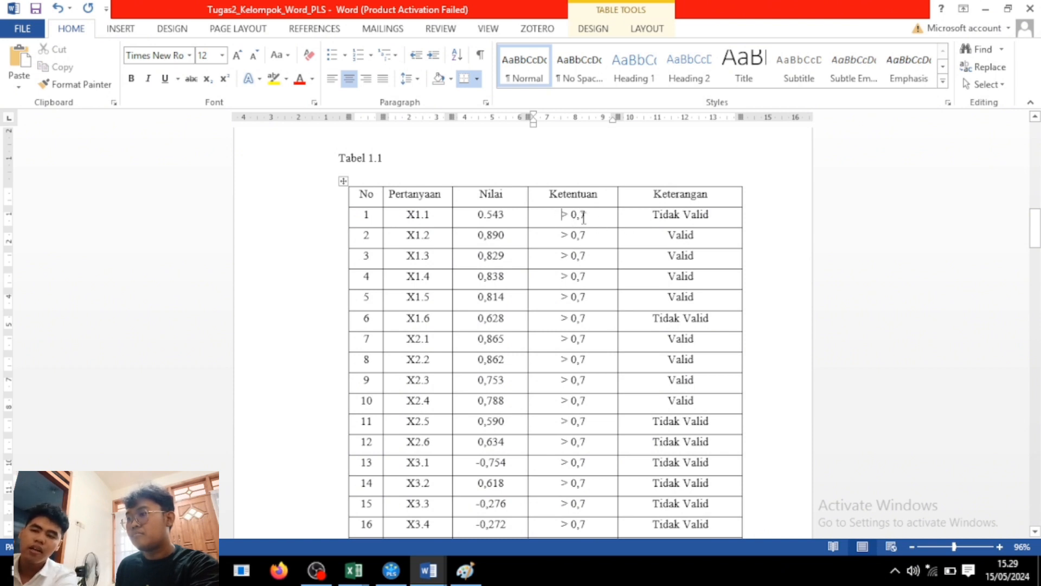
drag(653, 217, 714, 217)
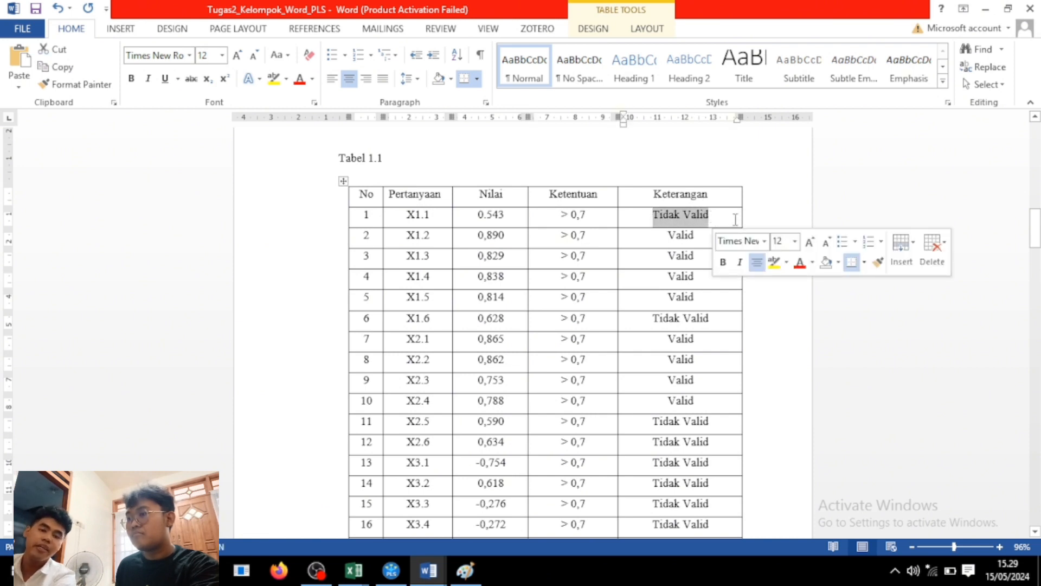
click(754, 214)
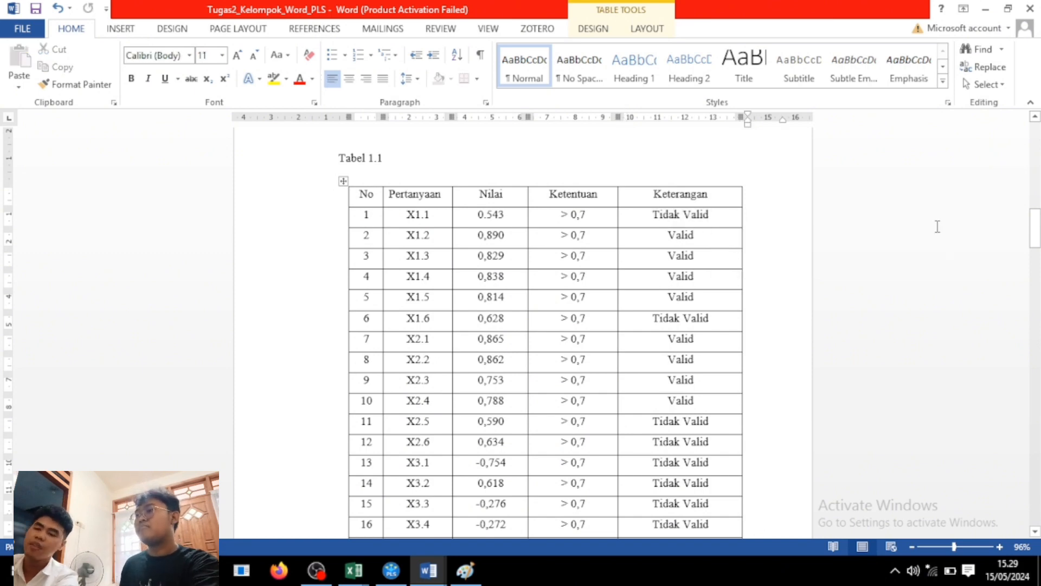
drag(1035, 234, 1027, 271)
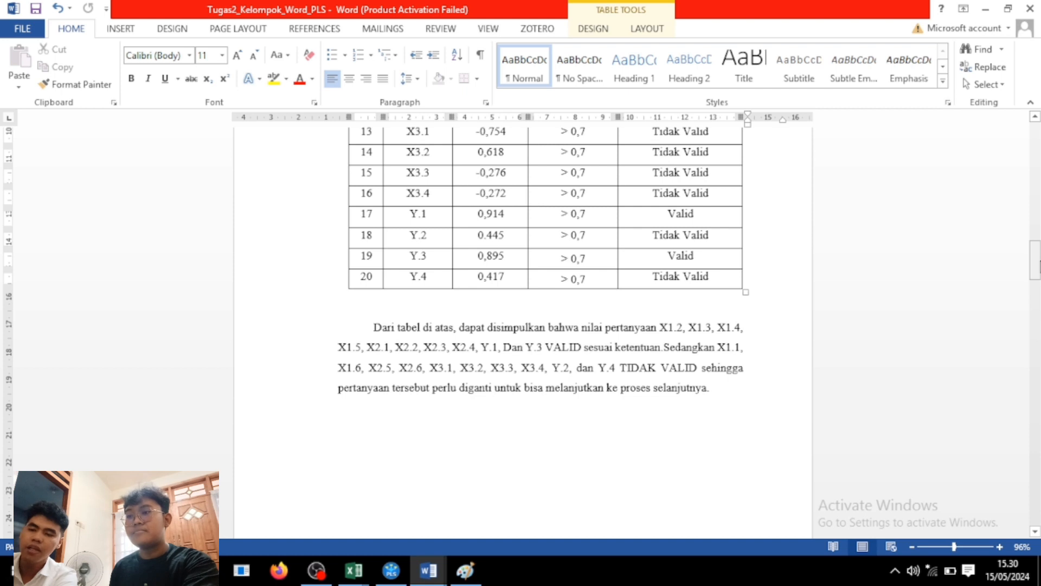
drag(1037, 273, 1034, 297)
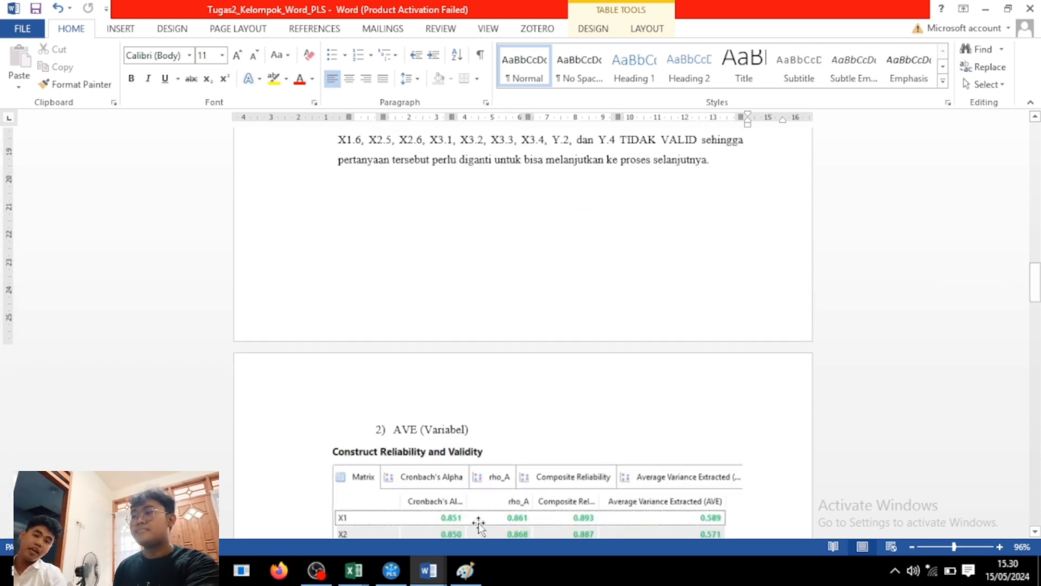
click(398, 579)
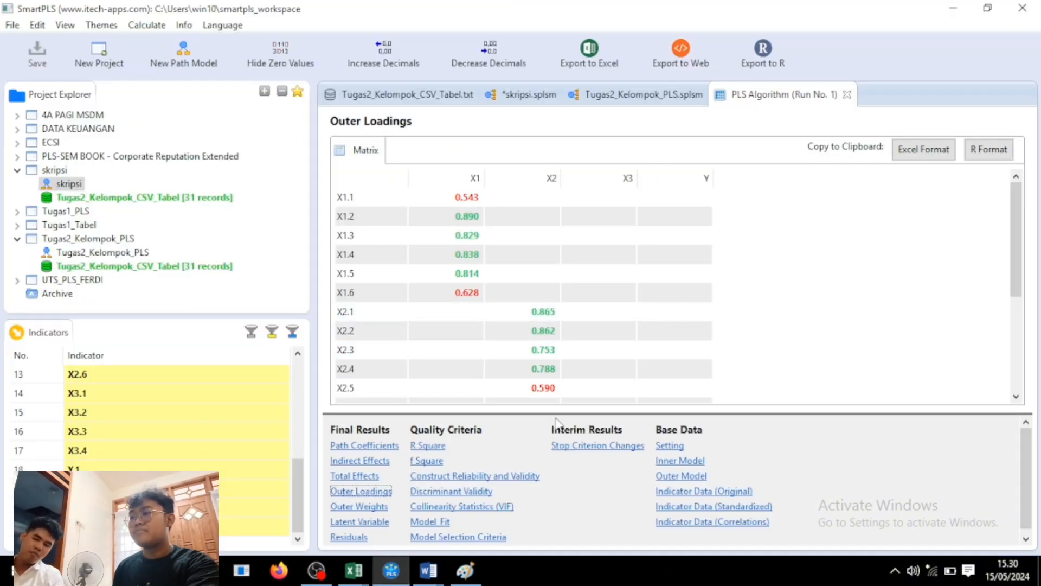
Show Construct Reliability and Validity with the AVE column widened, then return to the Word report.
click(519, 477)
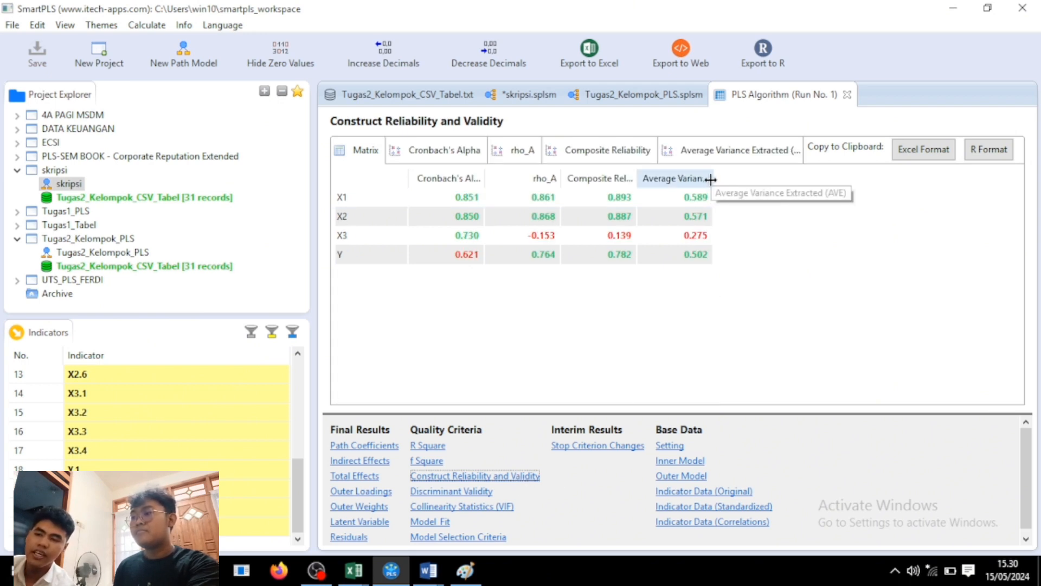
drag(713, 178, 809, 195)
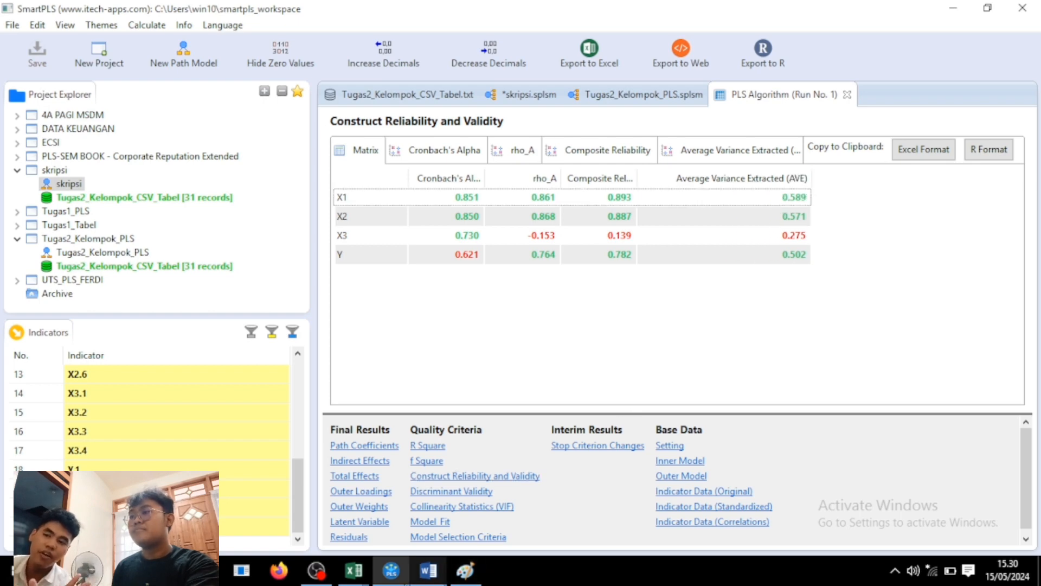
mouse_move(416, 583)
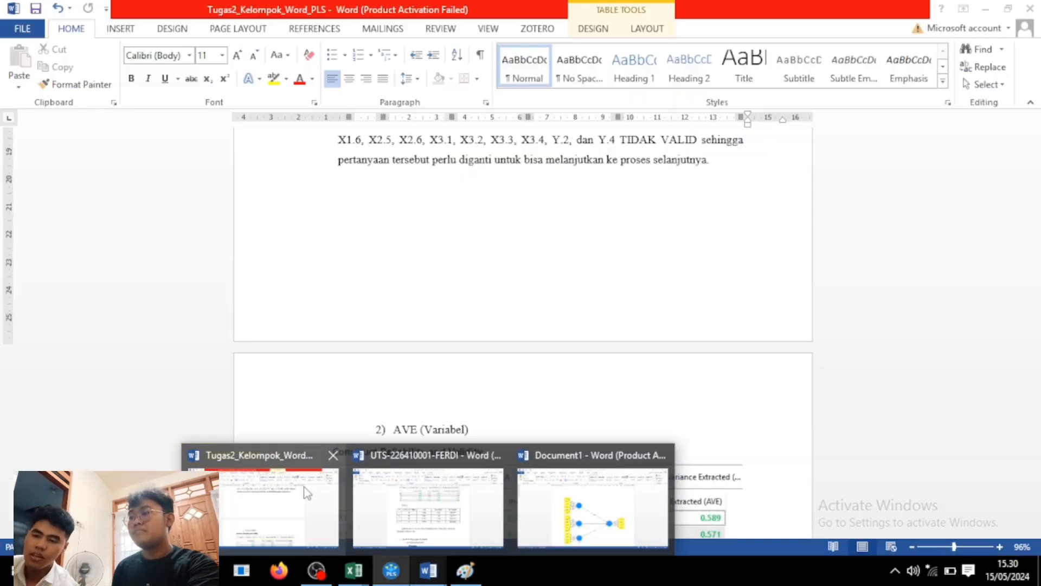
click(305, 488)
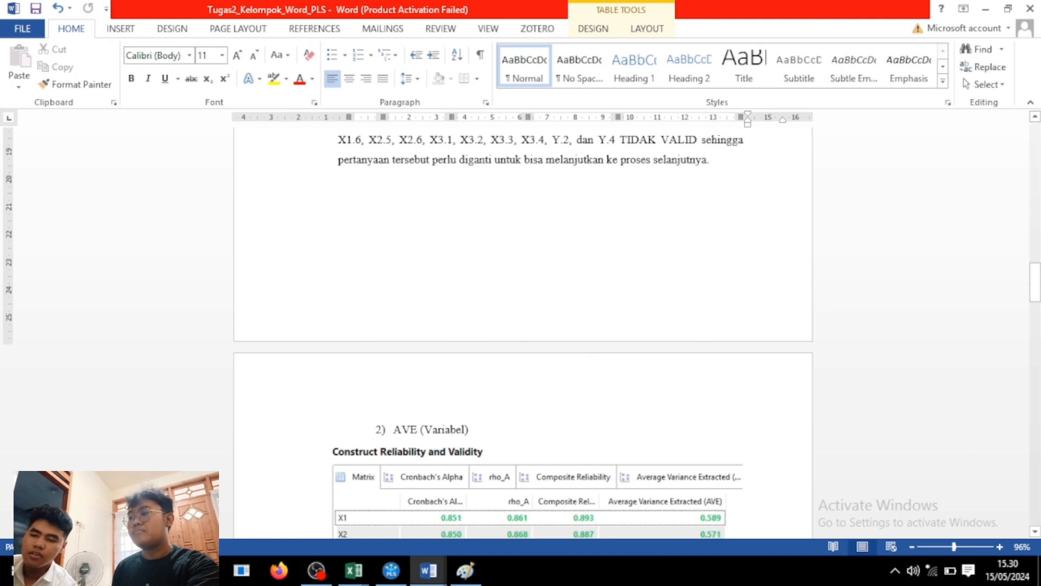
drag(1035, 278, 1035, 302)
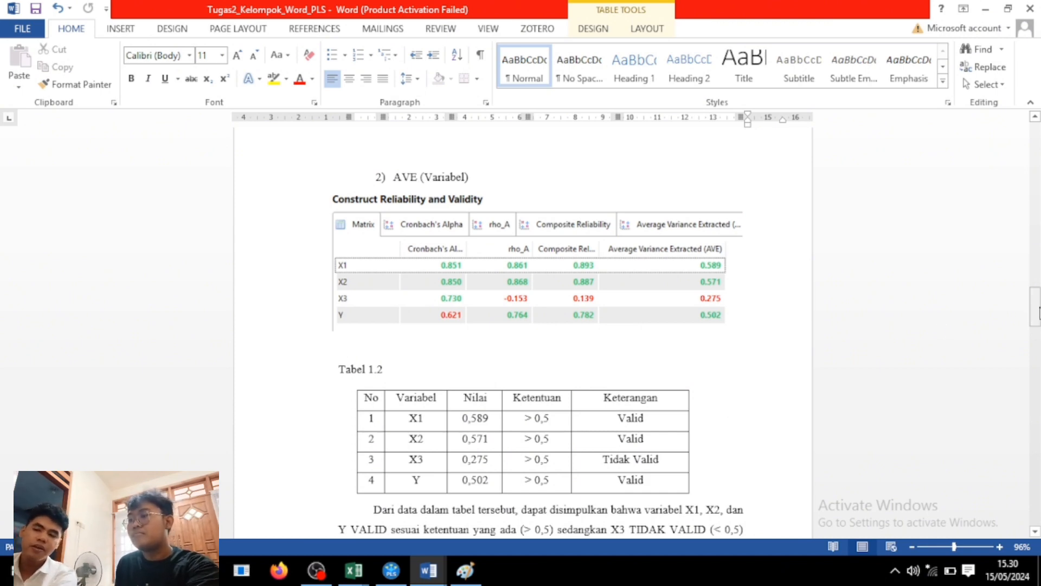
drag(1037, 312, 1037, 313)
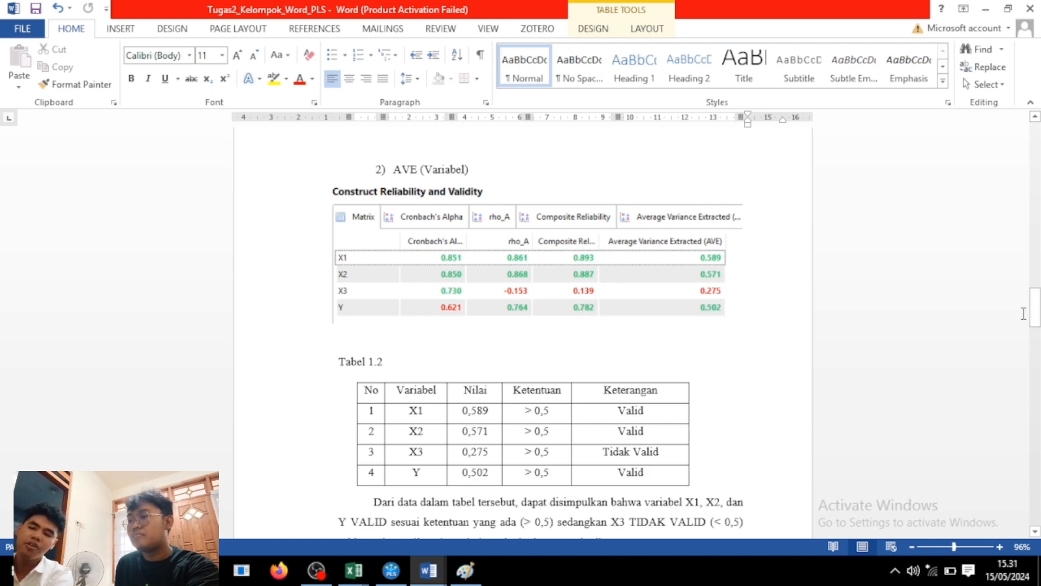
drag(1037, 315, 1038, 327)
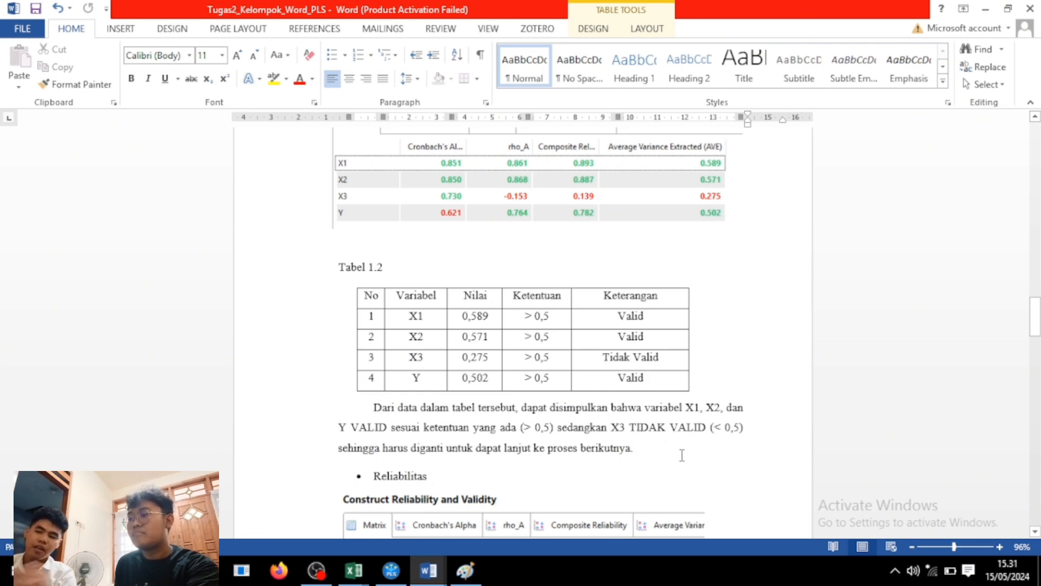
drag(1035, 325, 1037, 331)
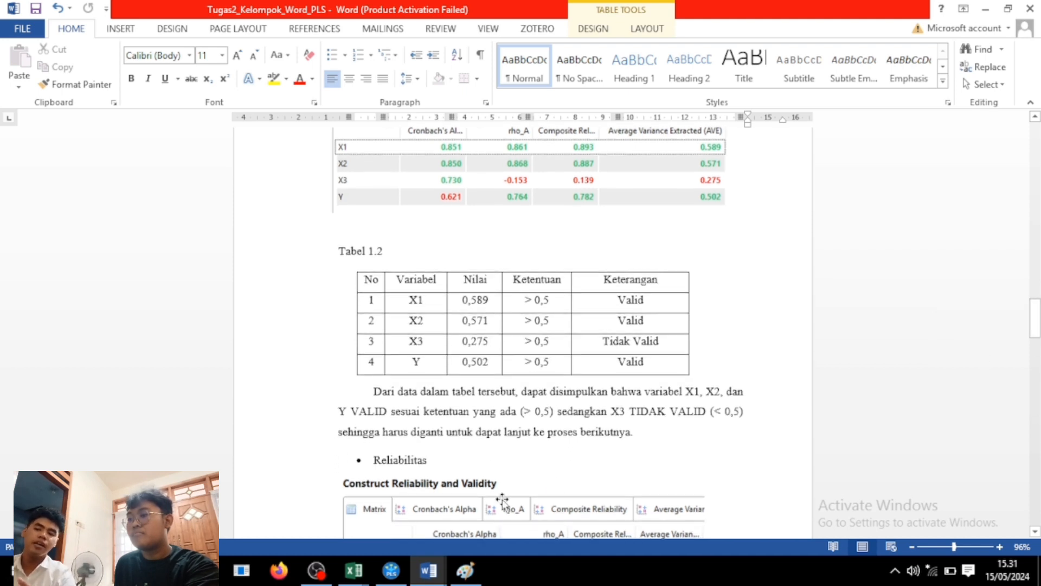
drag(1036, 317, 1038, 343)
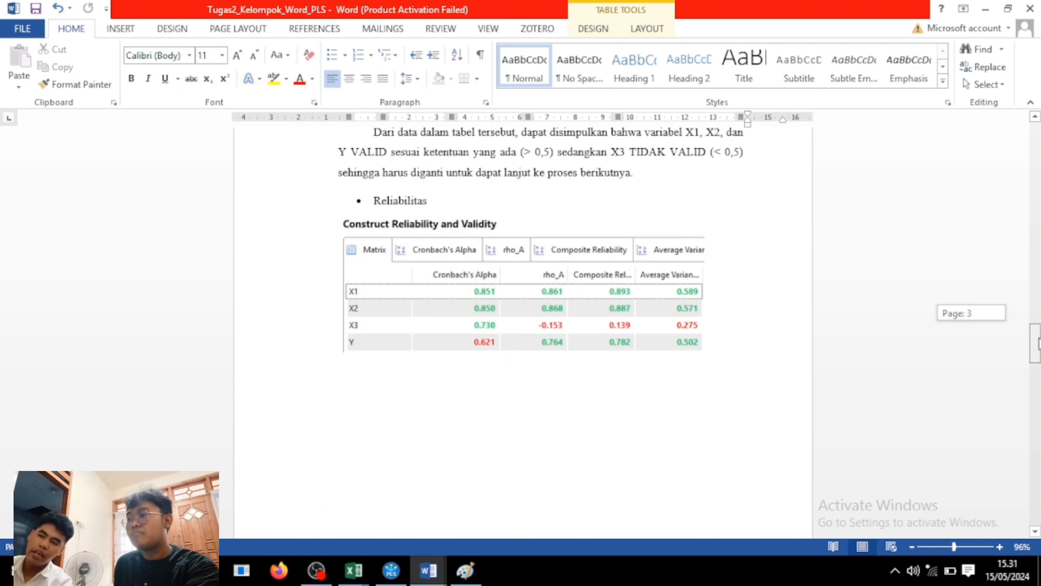
drag(1038, 343, 1038, 343)
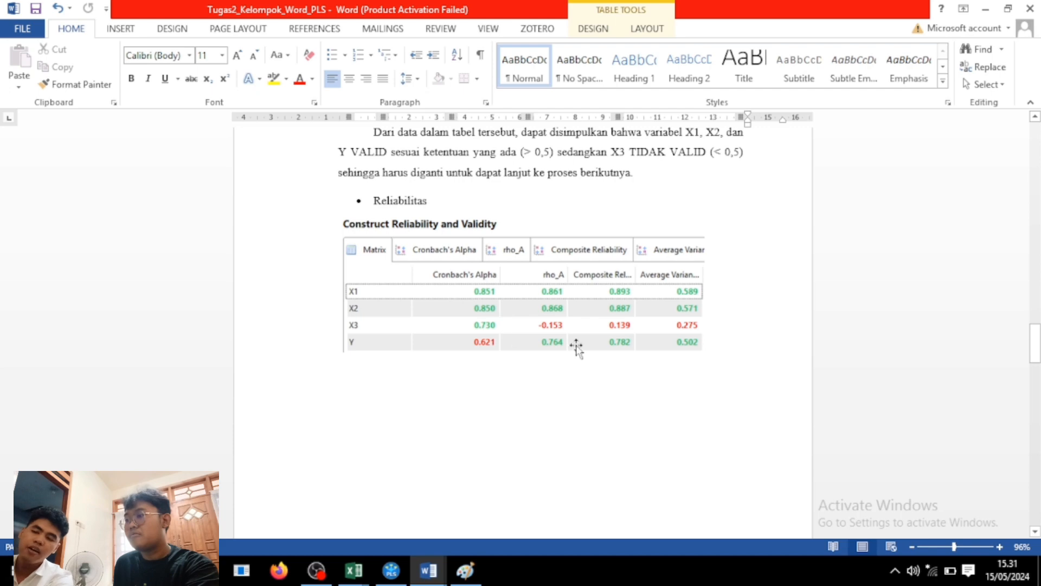
drag(1037, 352, 1034, 392)
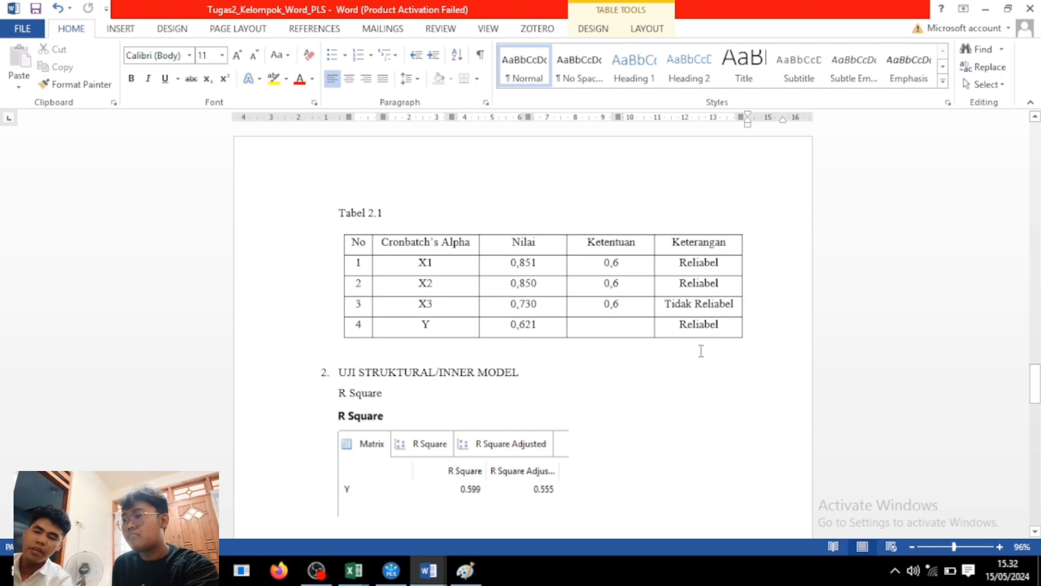
Prefix the X1 and X2 0,6 Ketentuan thresholds in Tabel 2.1 with '>', then return to SmartPLS.
click(603, 263)
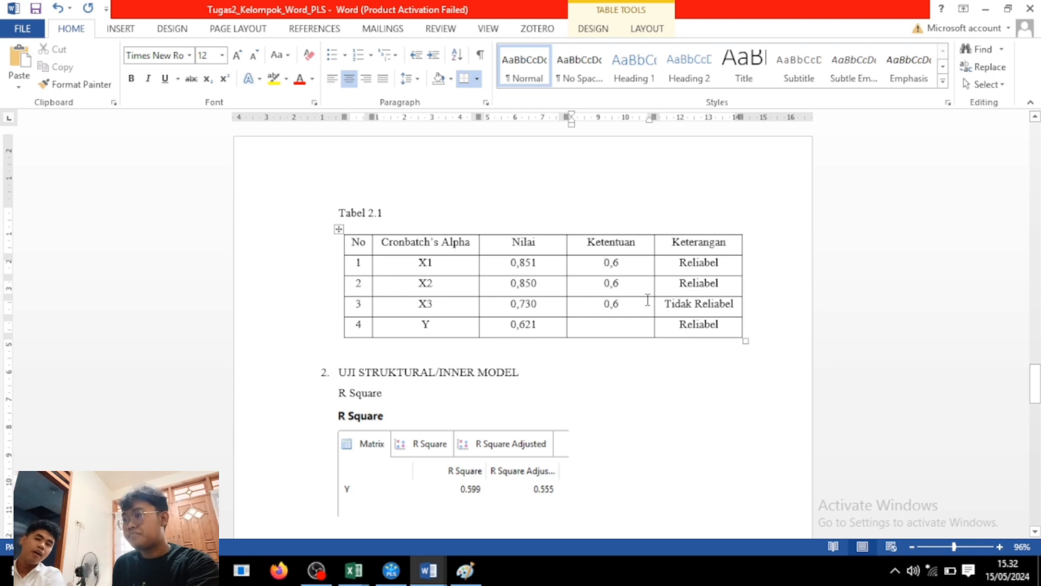
text(>)
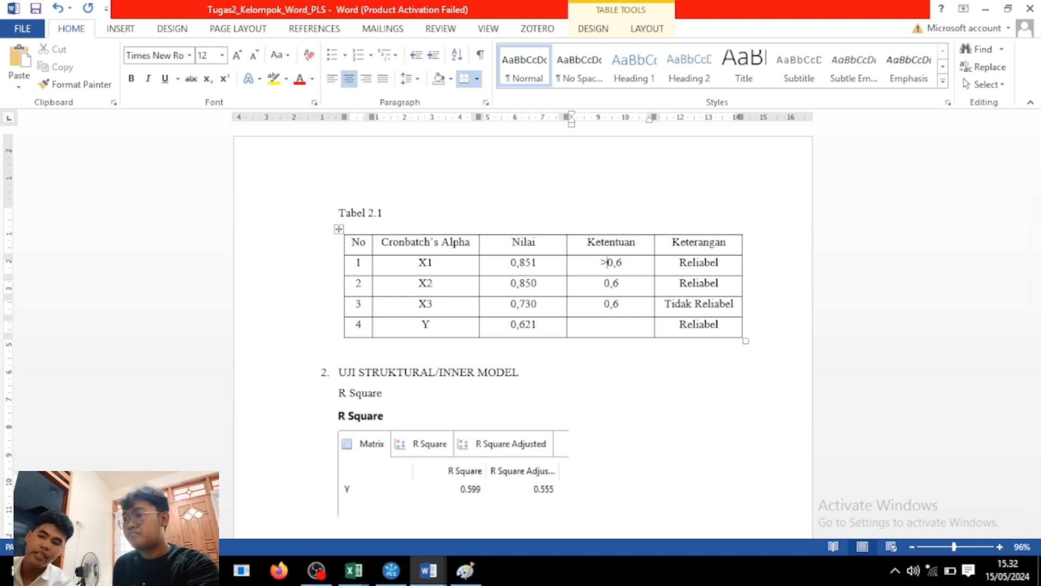
text(>)
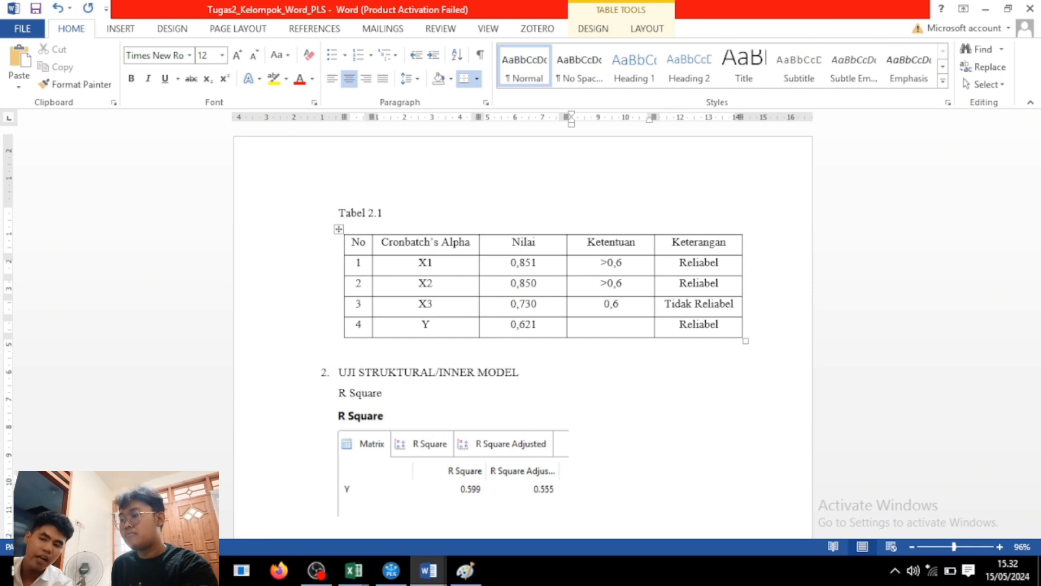
text(.)
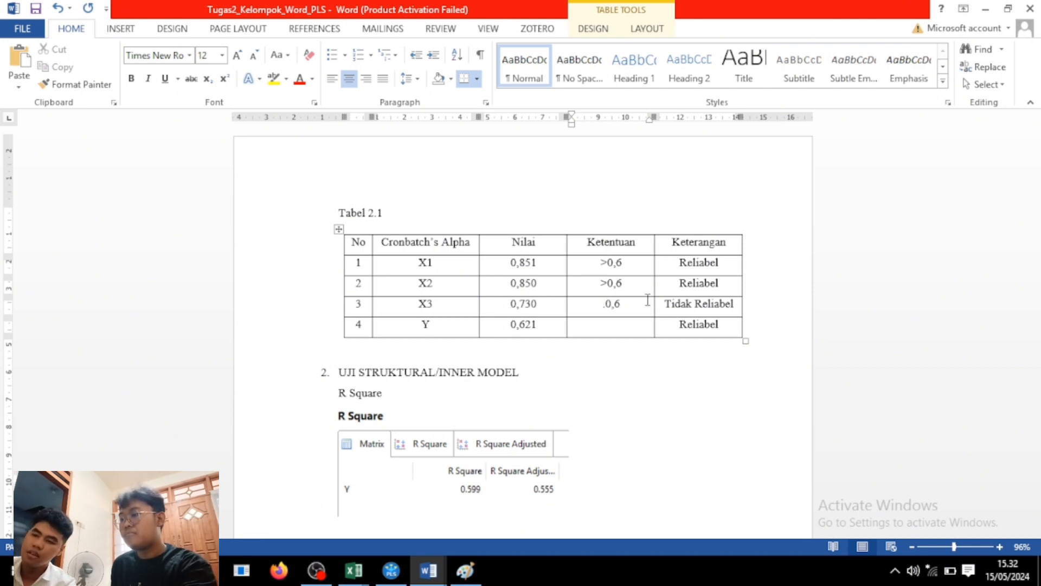
key(BackSpace)
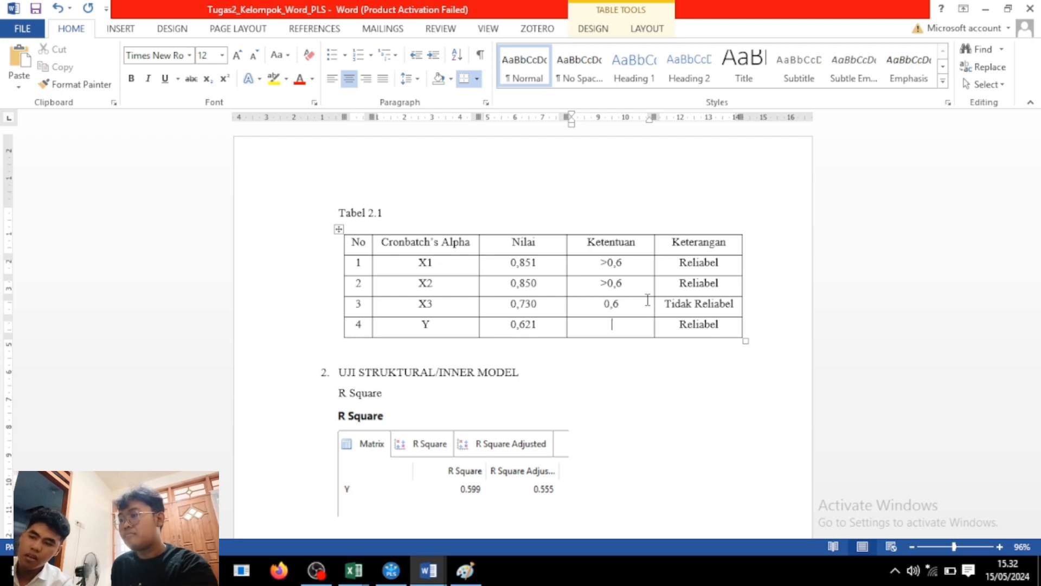
click(390, 571)
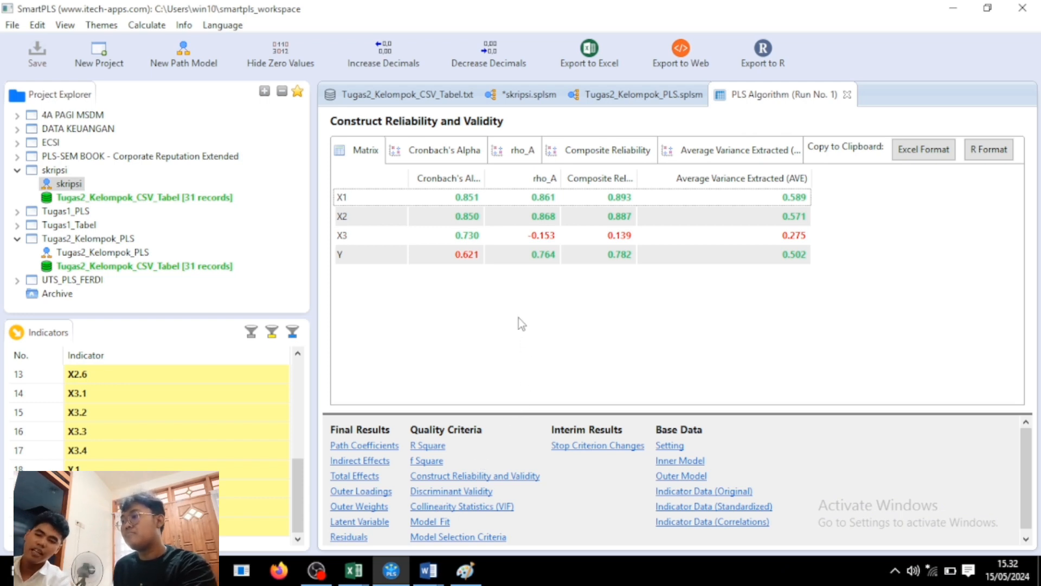
Show the R Square results for Y: 0.599, adjusted 0.555.
click(428, 445)
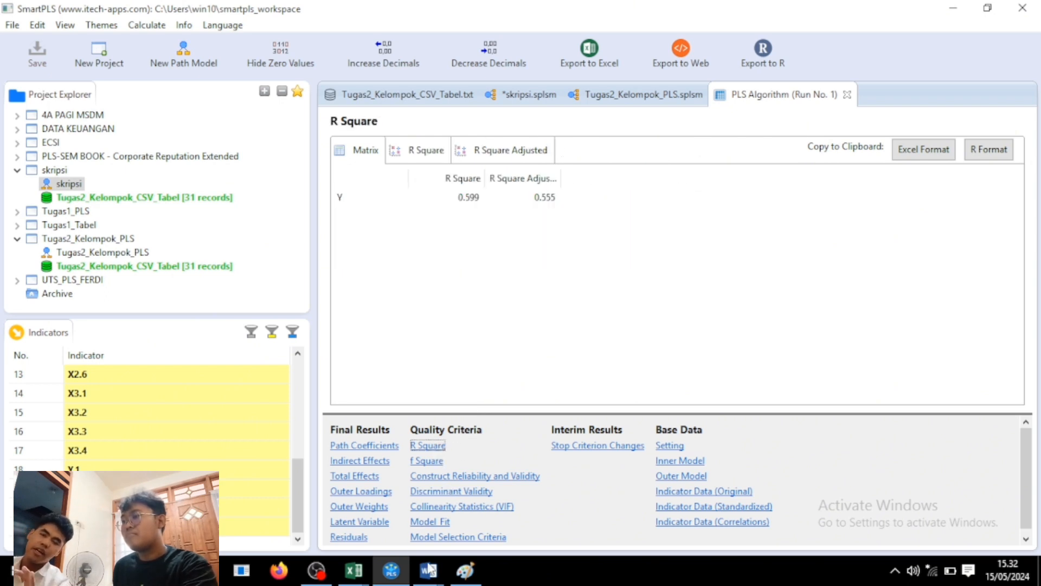
Bring the Tugas2 Word report forward and scroll to Tabel 3.1's R Square verdict.
mouse_move(430, 569)
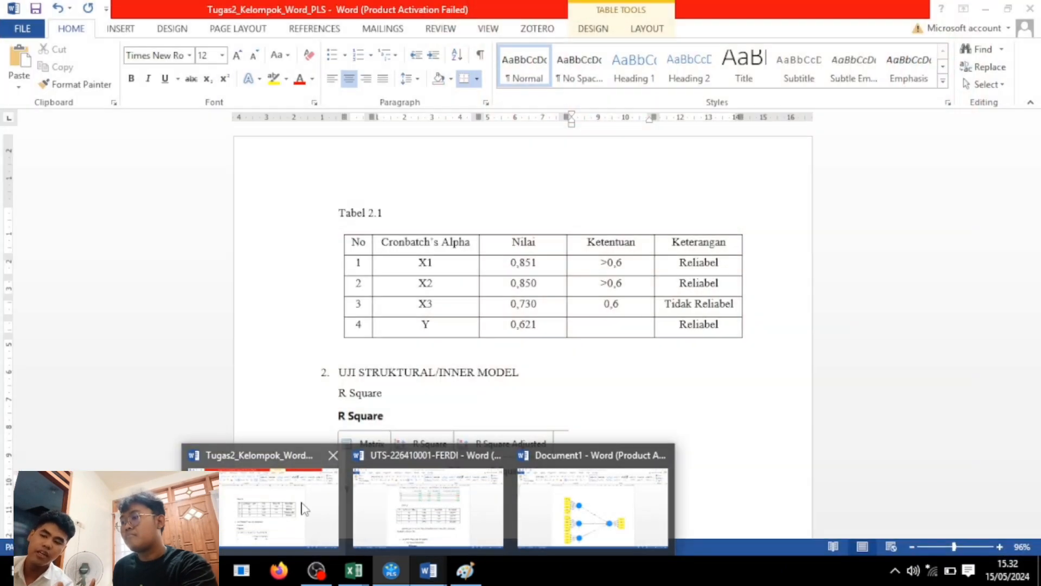
click(304, 508)
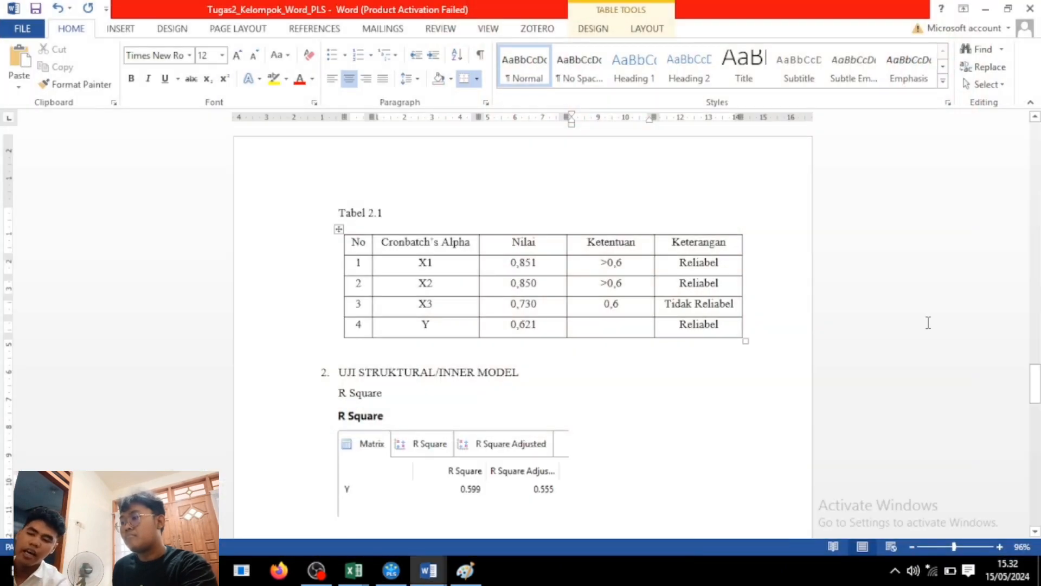
drag(1035, 384, 1036, 400)
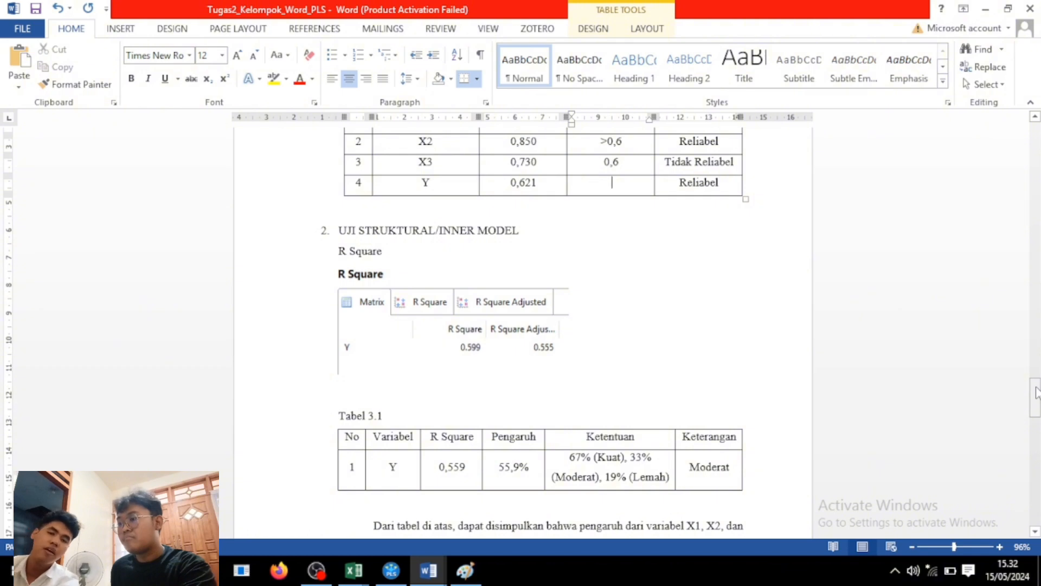
drag(1035, 392, 1037, 396)
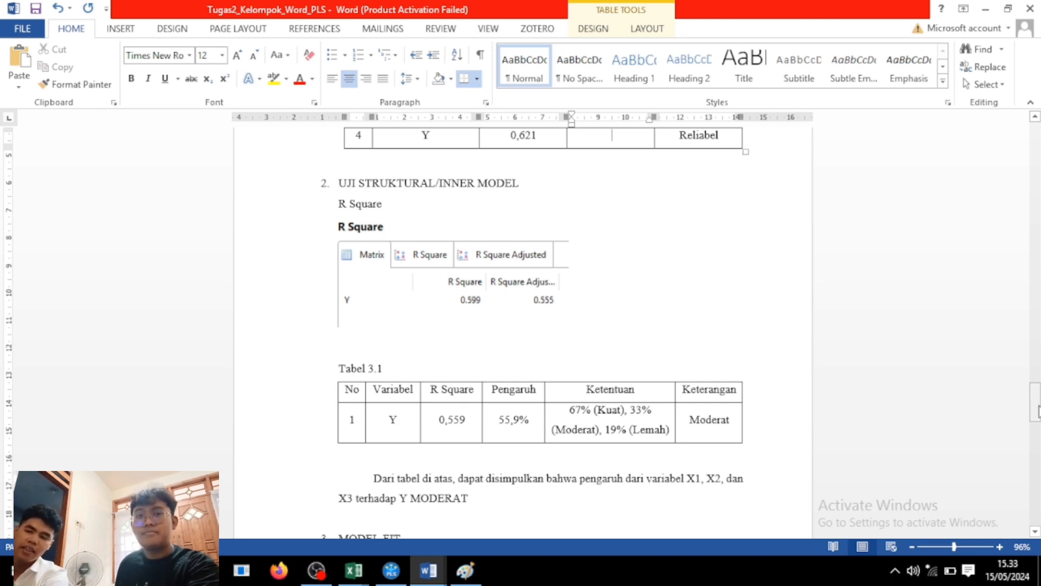
Return to the SmartPLS R Square results for Y (0.599, adjusted 0.555).
right_click(1039, 410)
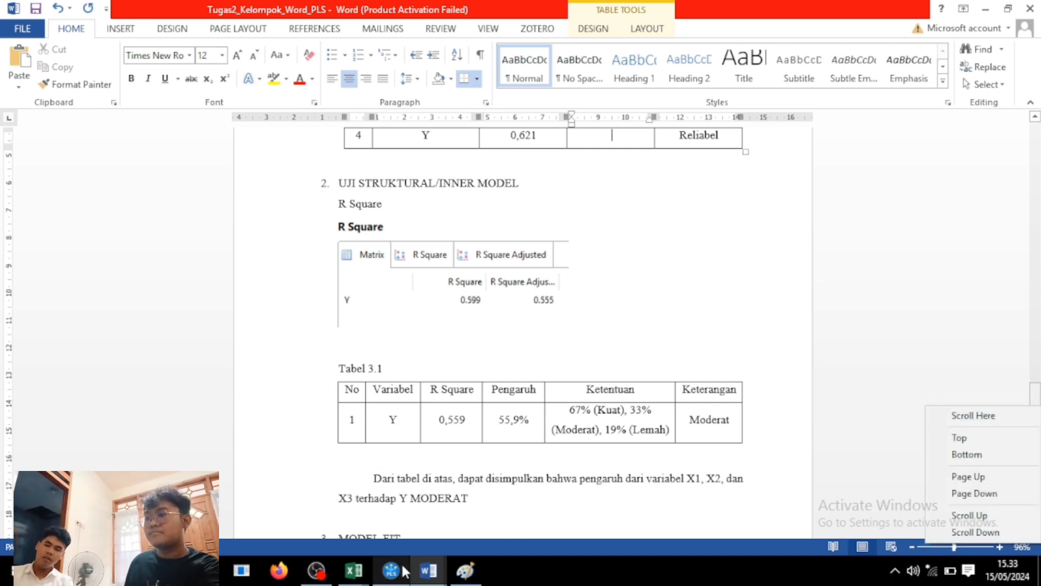
mouse_move(373, 574)
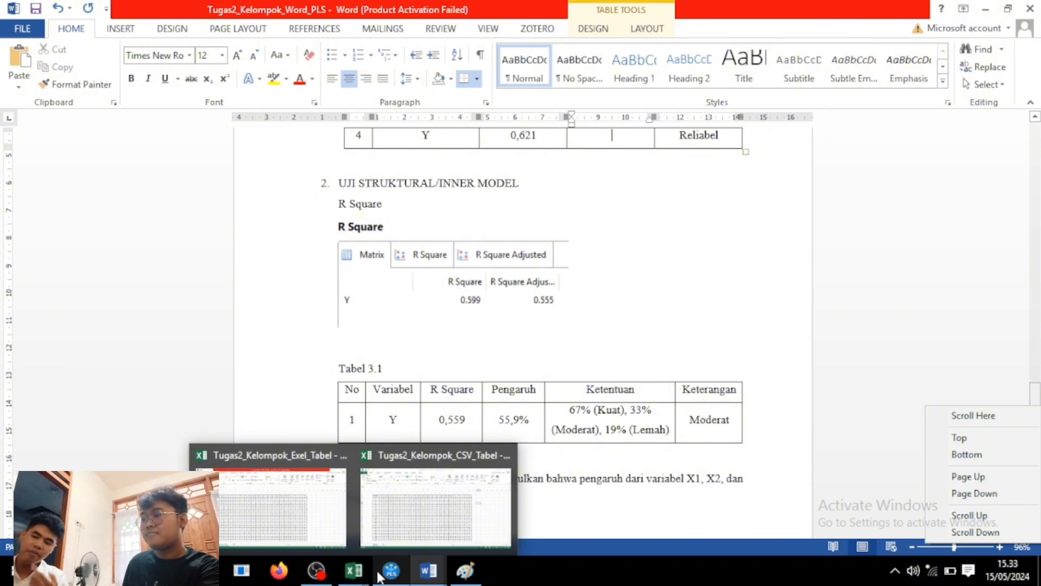
click(379, 575)
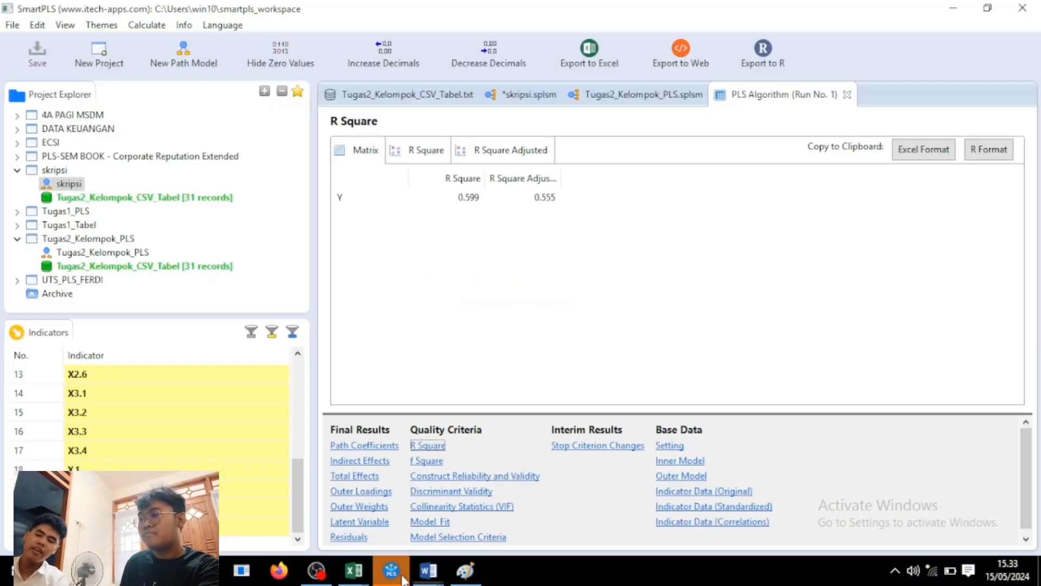
click(399, 574)
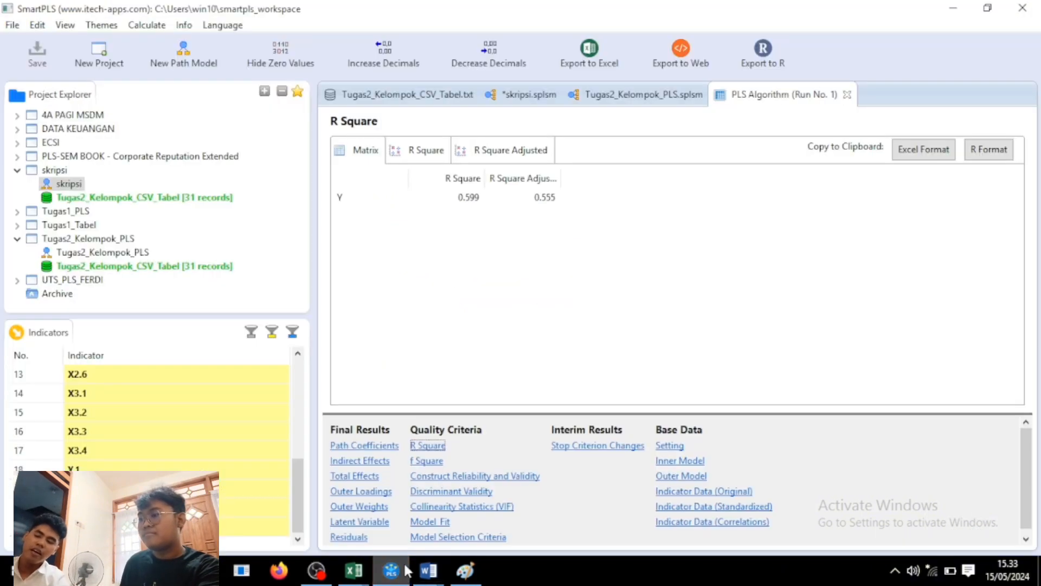
Show the Model Fit summary with SRMR, d_ULS, d_G, Chi-Square and NFI, then go to Word.
click(431, 522)
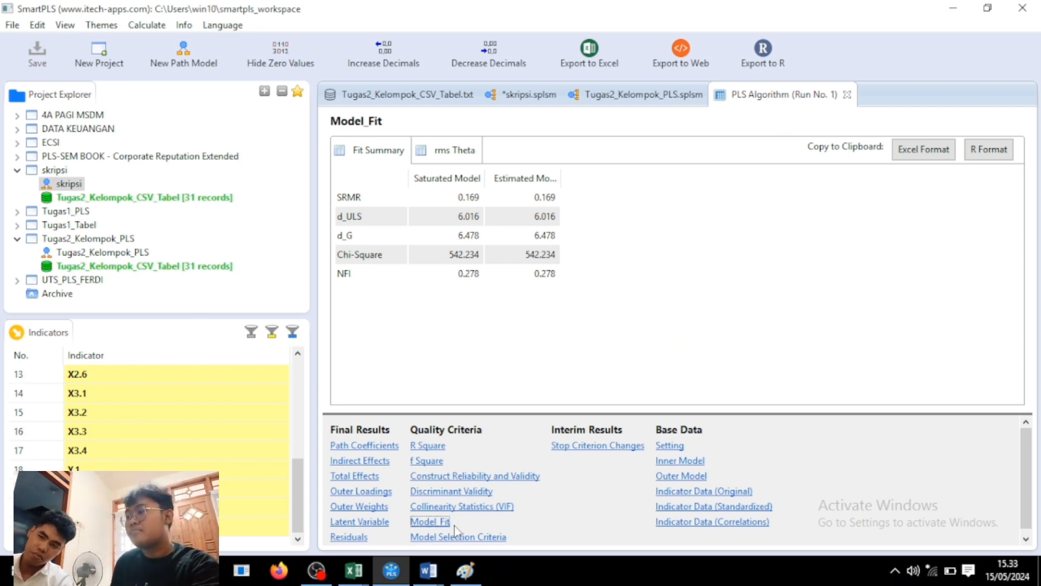
click(429, 576)
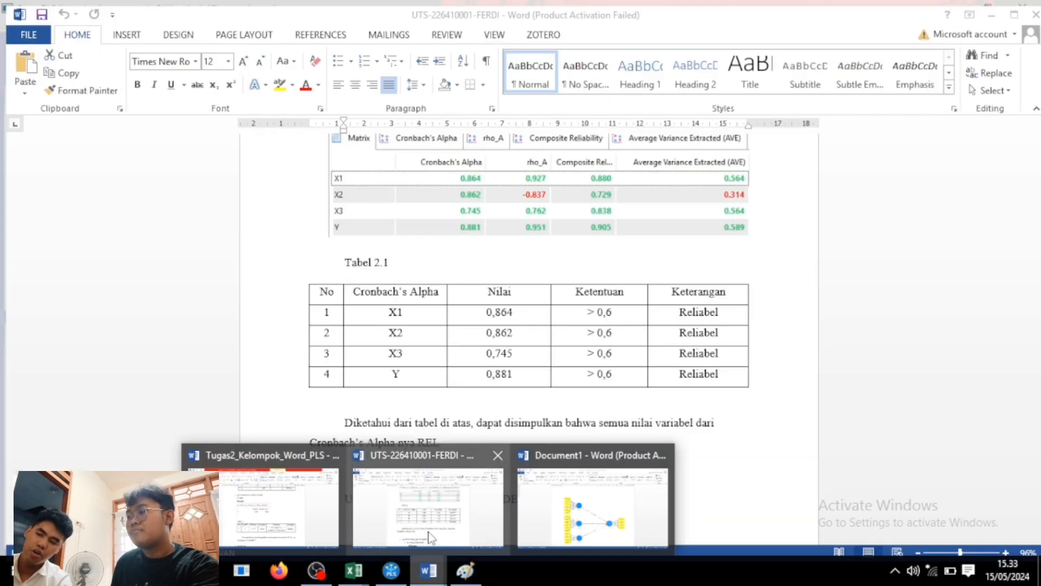
Switch to the Tugas2_Kelompok_Word_PLS report and scroll down toward Tabel 4.1.
click(299, 514)
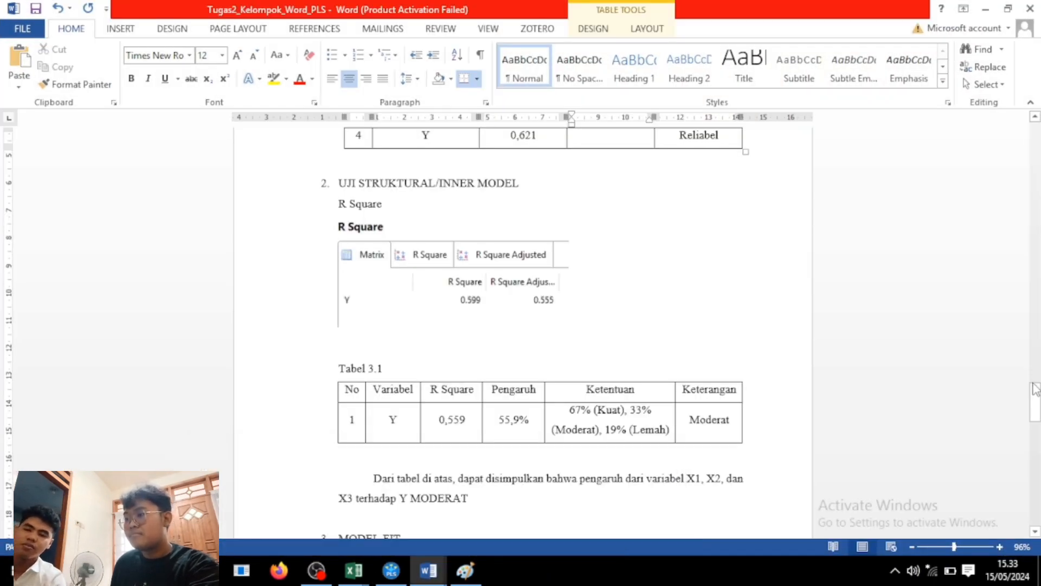
drag(1036, 391, 1032, 443)
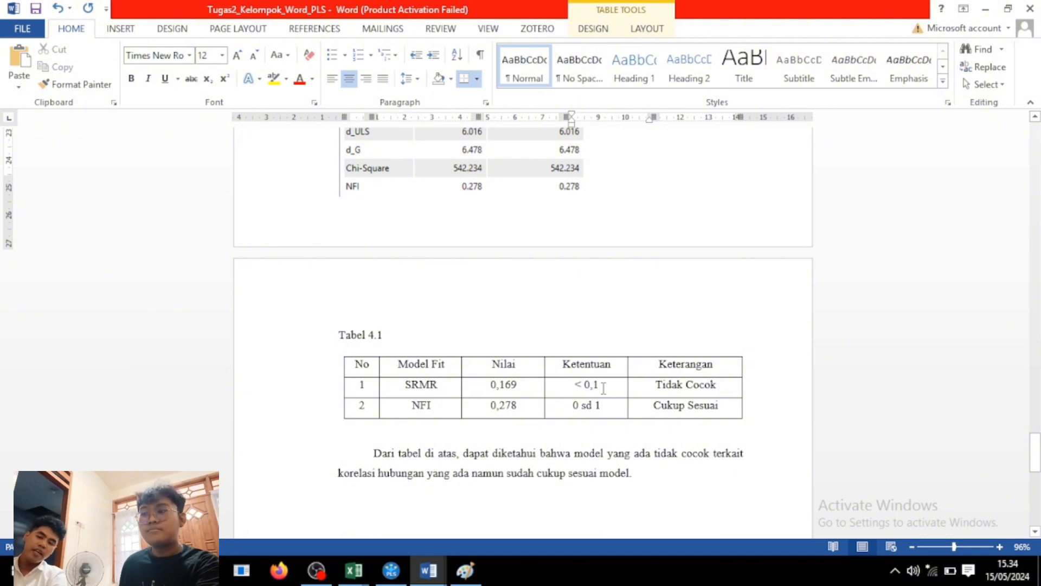
drag(601, 386, 576, 386)
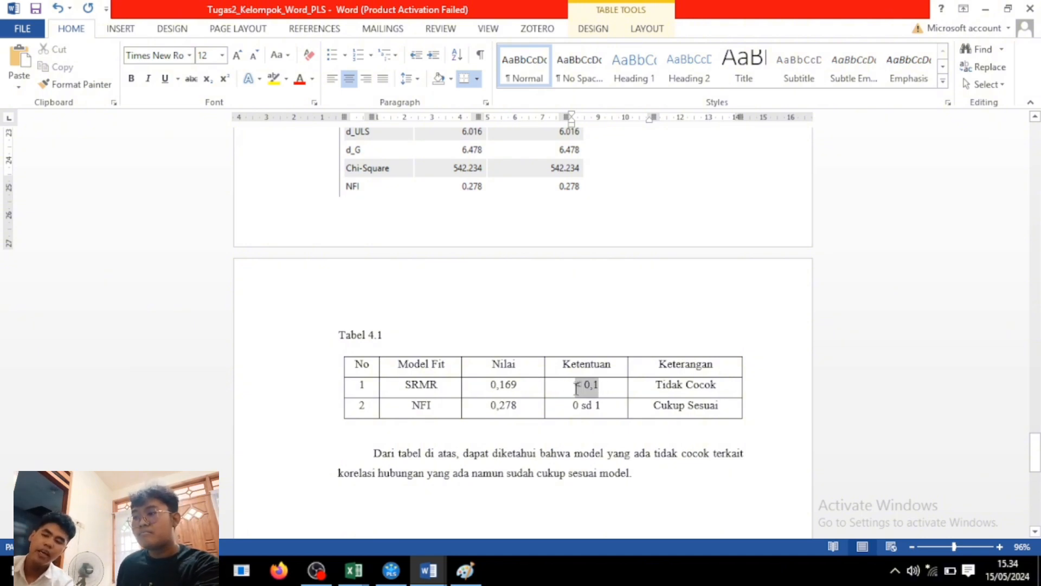
click(610, 386)
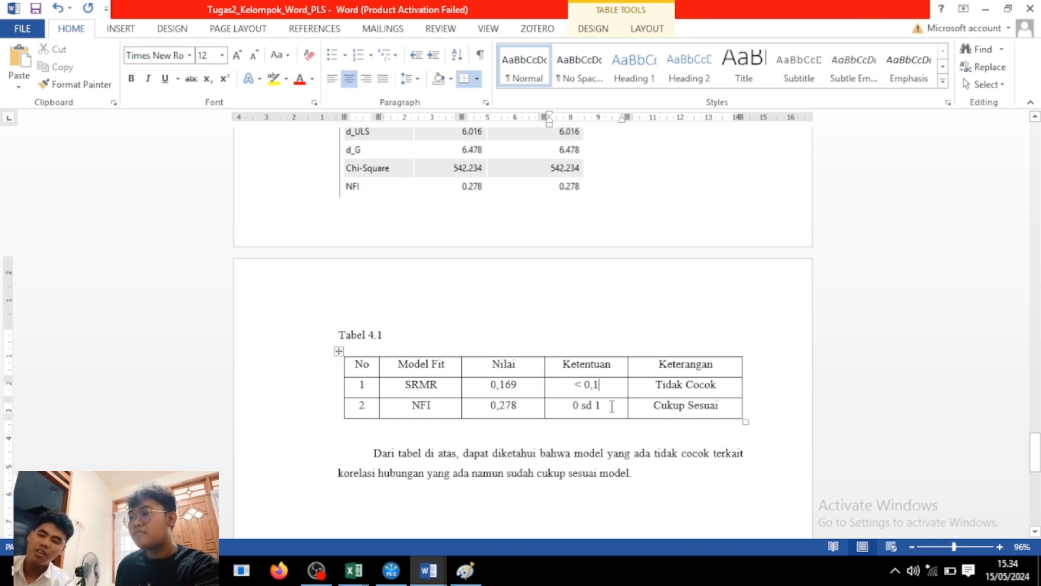
drag(602, 405, 567, 406)
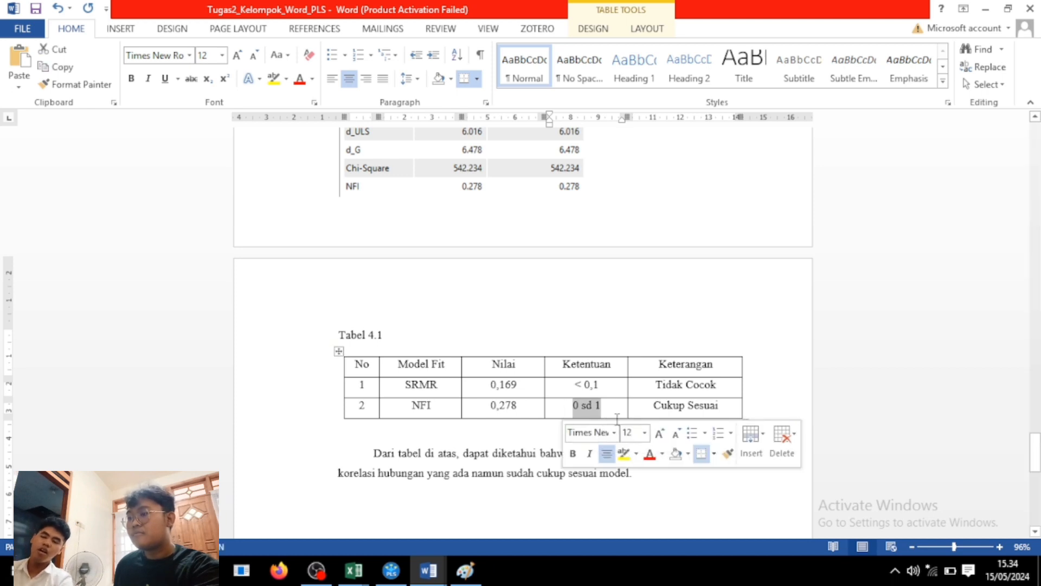
click(773, 389)
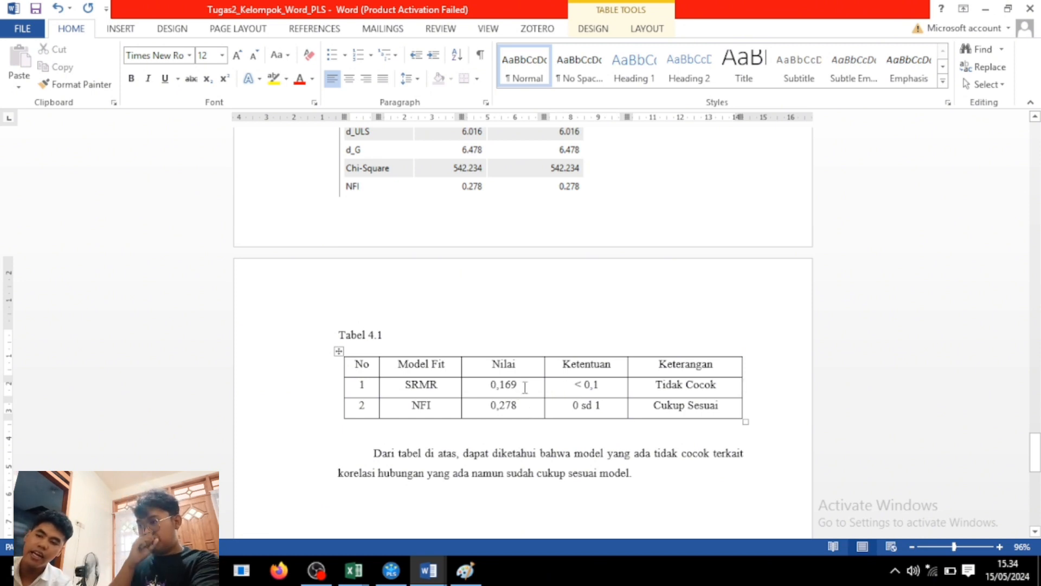
drag(524, 386, 487, 386)
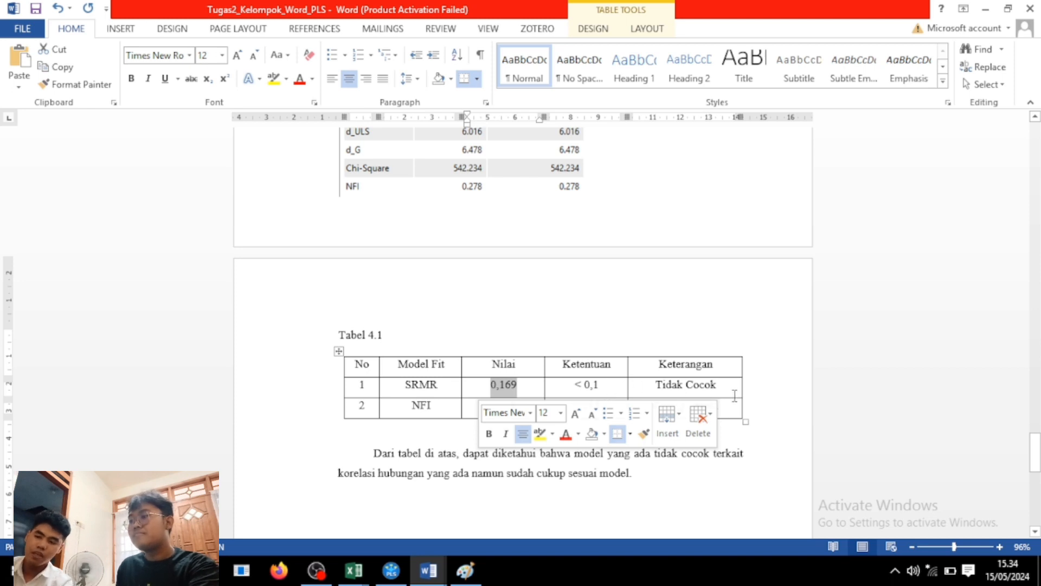
click(786, 390)
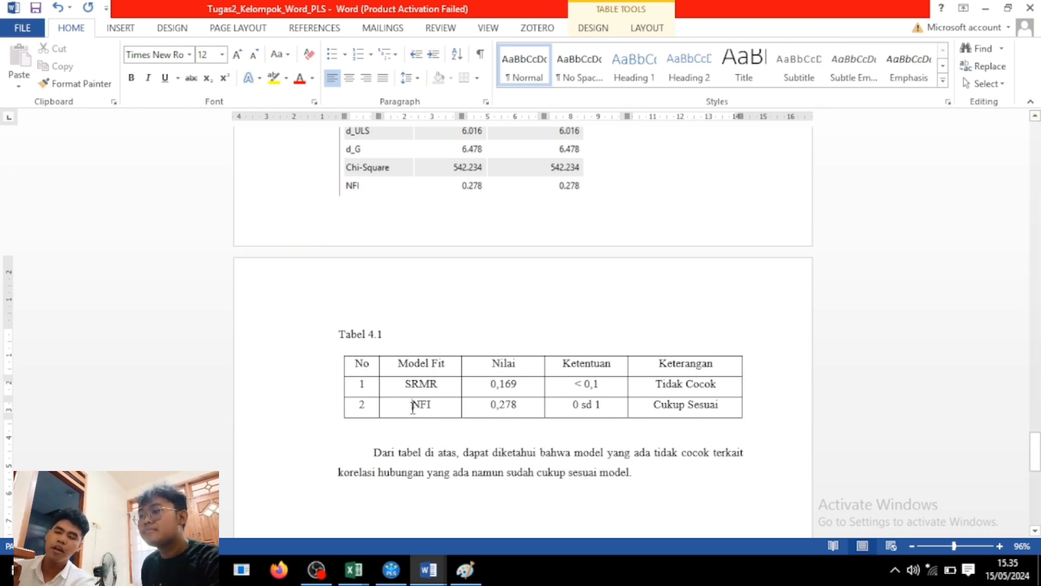
drag(413, 408, 518, 407)
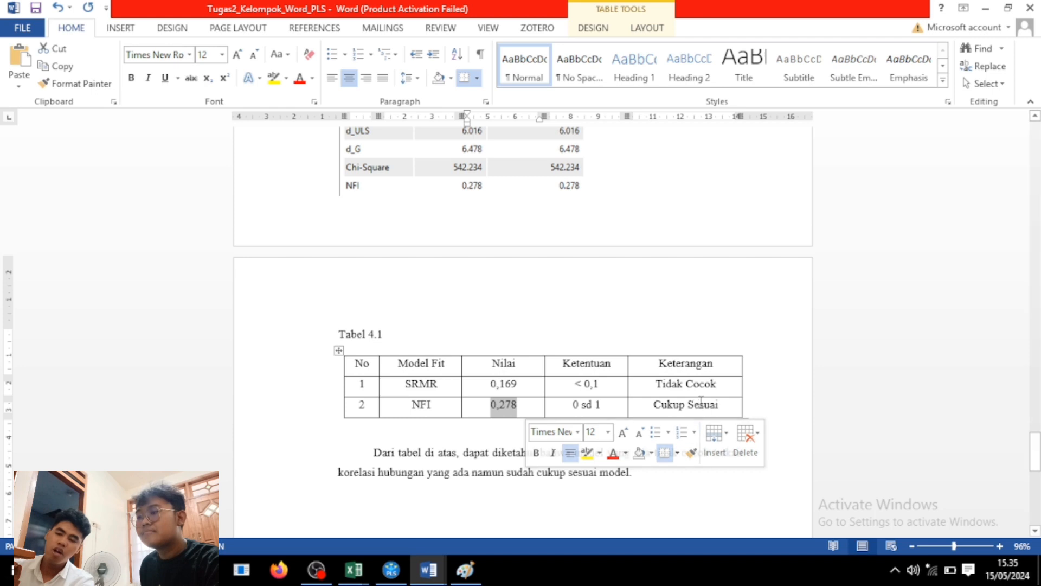
click(725, 407)
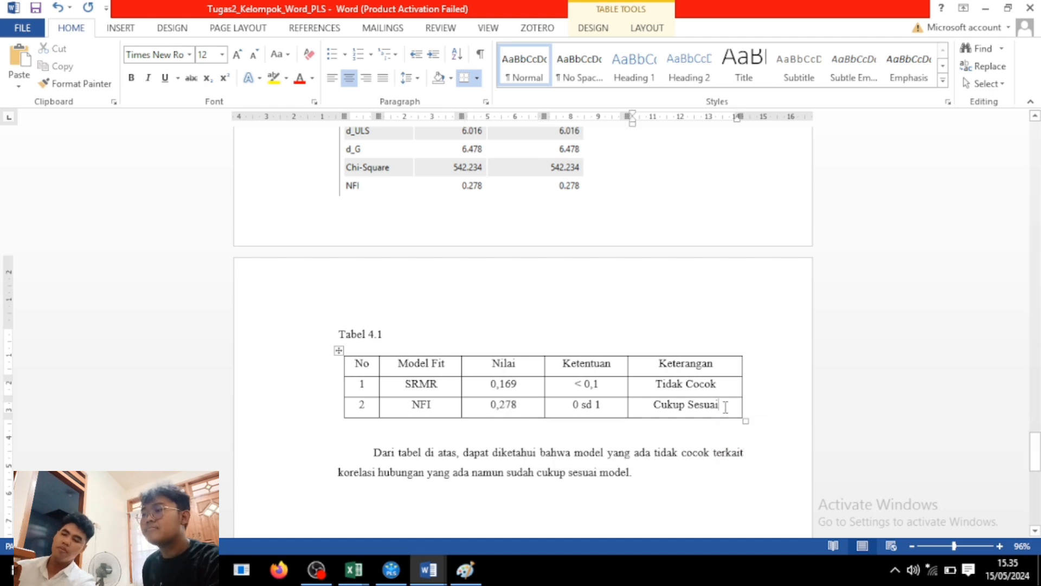
click(679, 474)
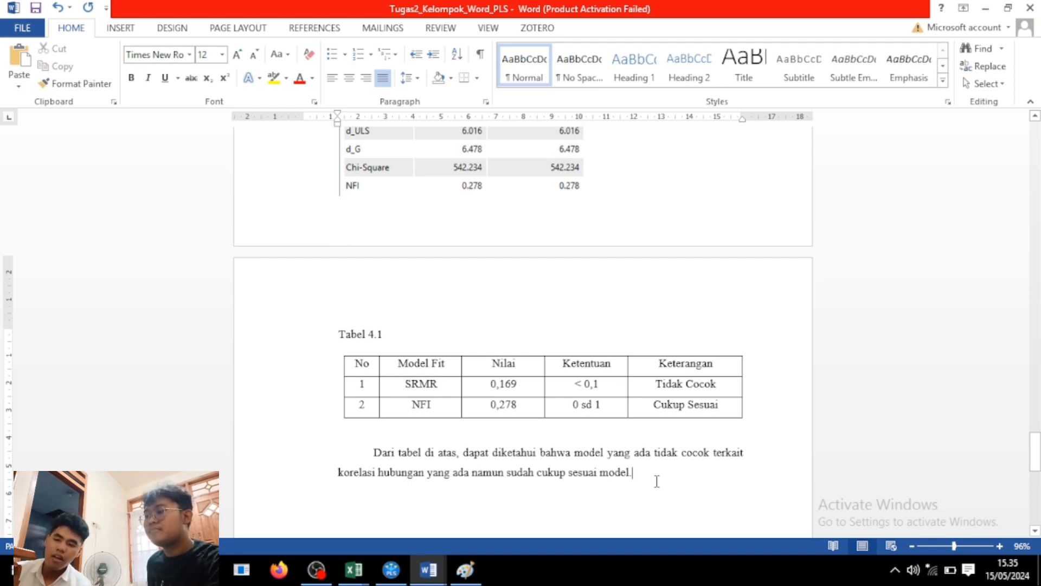
Add a blank line below the conclusion and save Tugas2_Kelompok_Word_PLS as a Word Document on Data (D:).
key(Return)
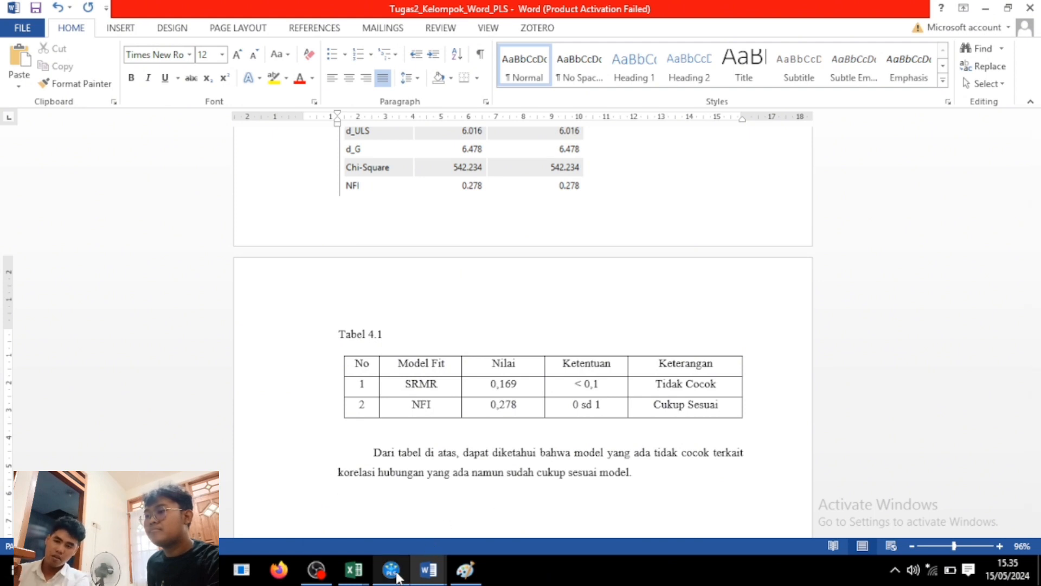
mouse_move(398, 577)
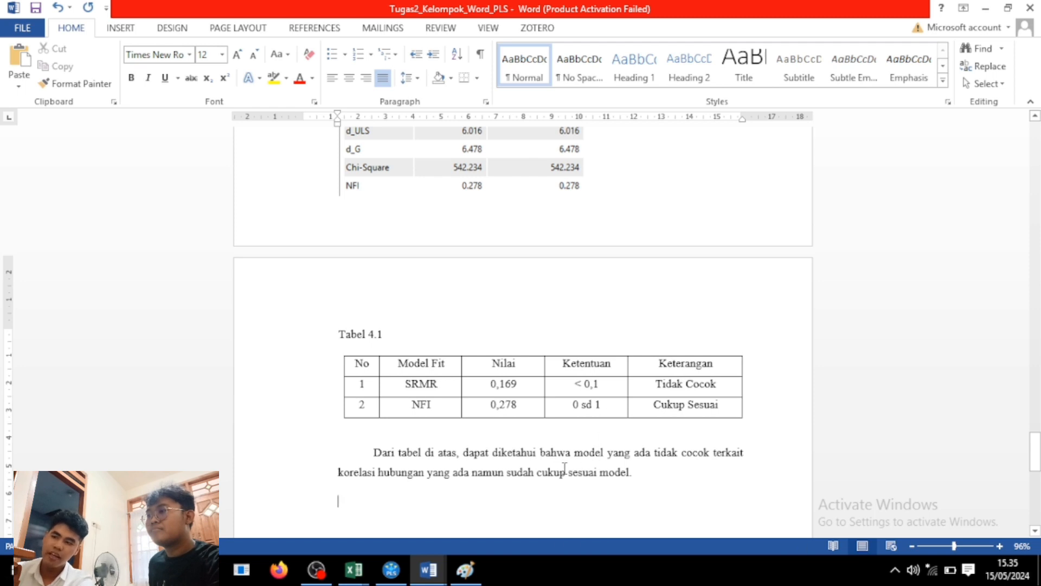
click(24, 30)
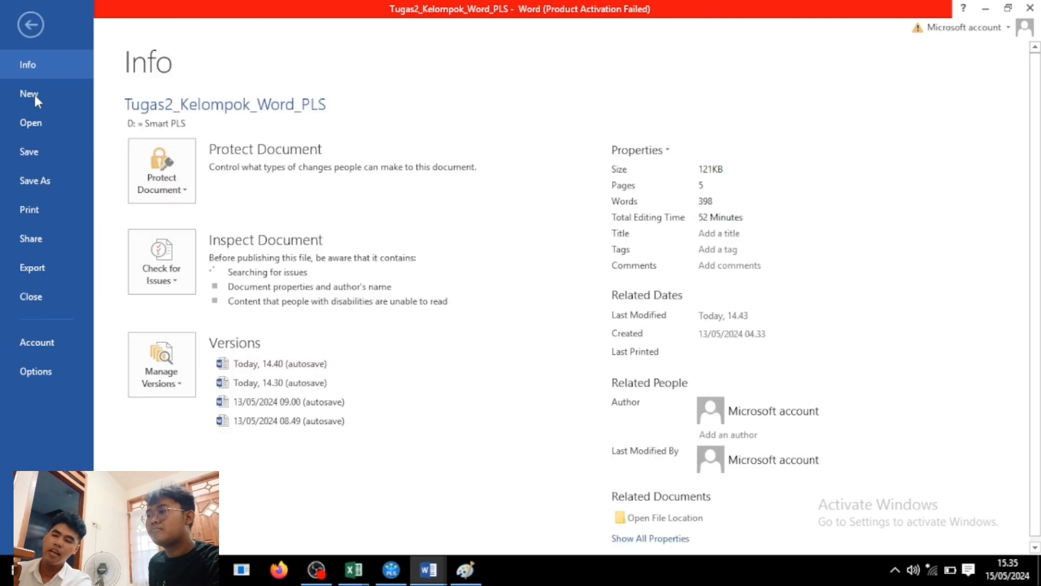
click(42, 174)
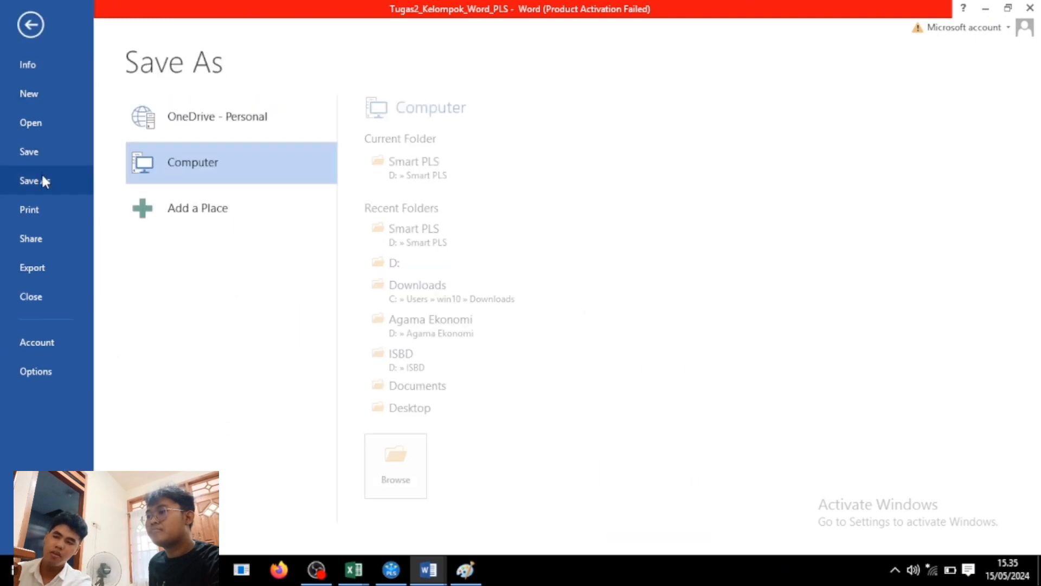
click(454, 266)
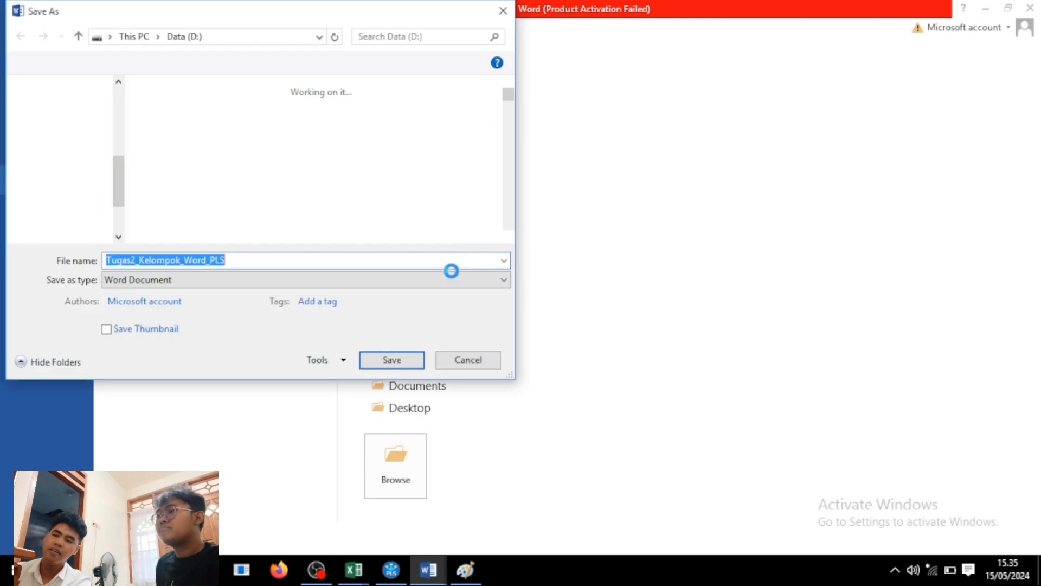
click(391, 360)
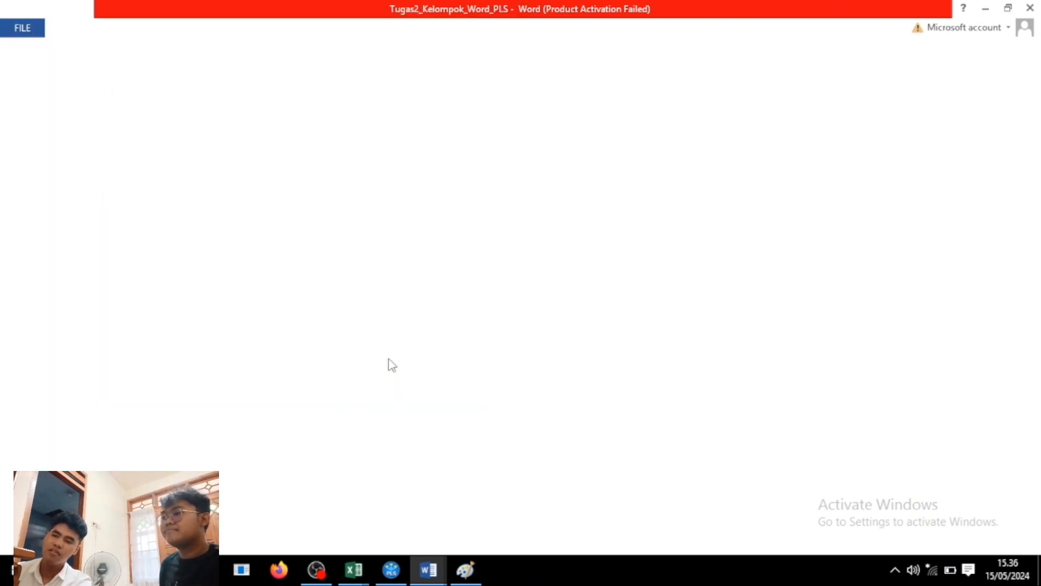